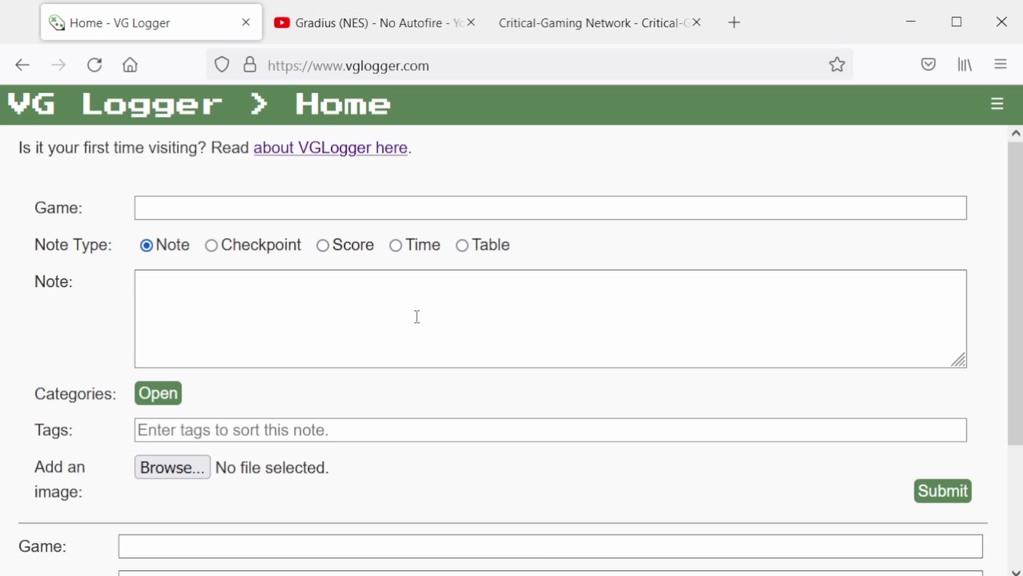
Open the form for adding a new video in VG Logger and hide the site menu.
click(998, 104)
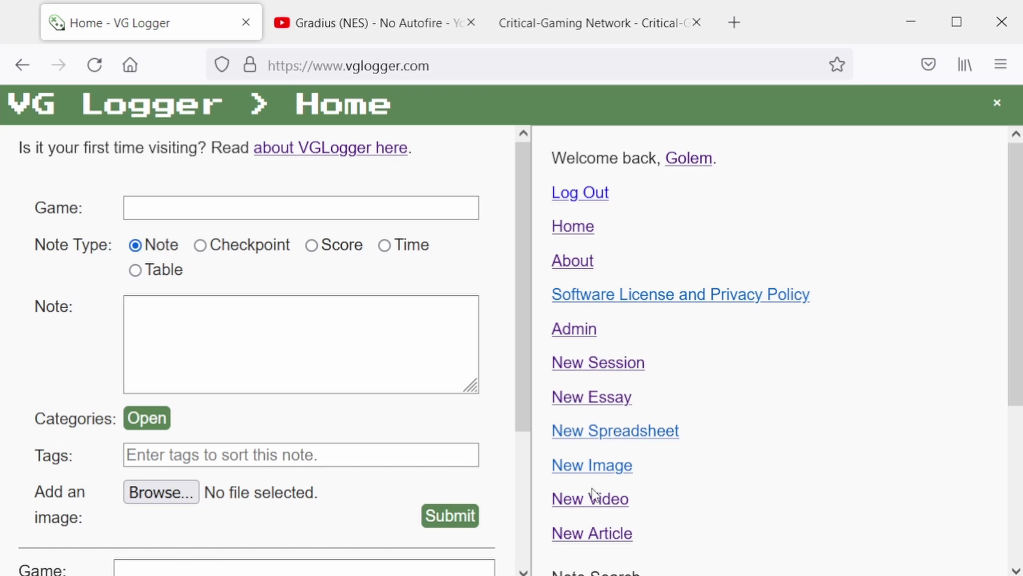
click(593, 506)
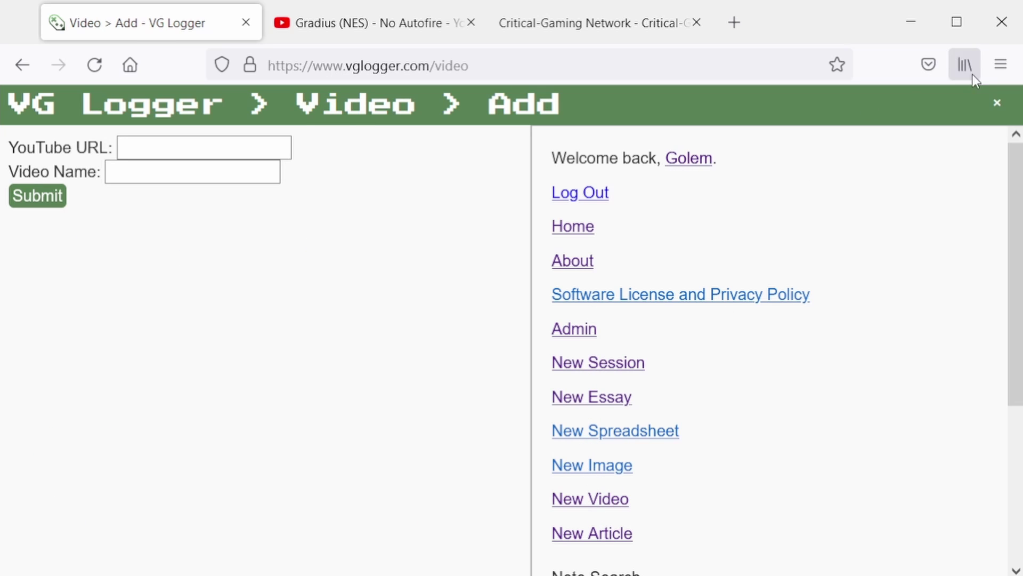
click(999, 103)
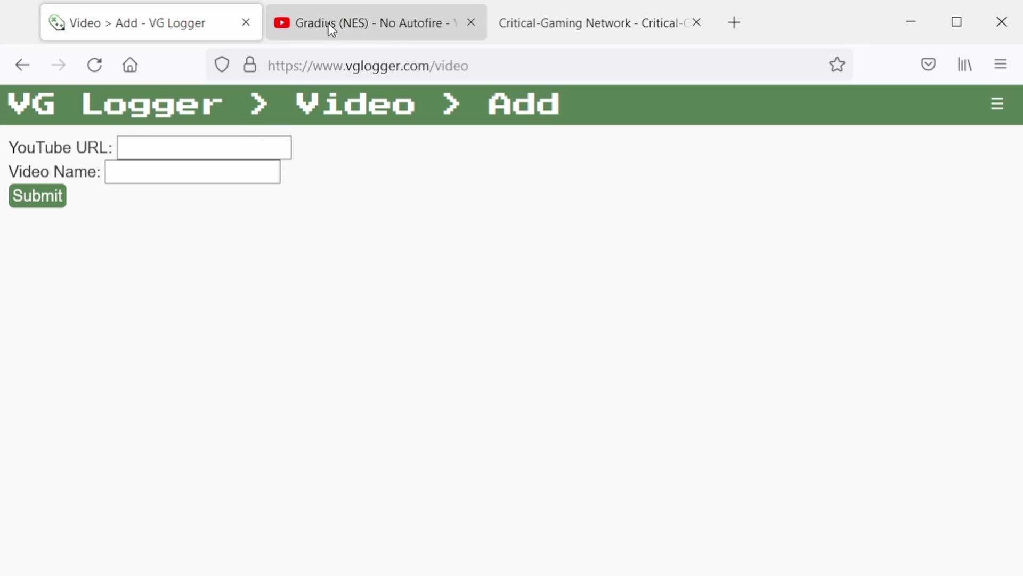
Copy the address of the "Gradius (NES) - No Autofire" YouTube video and paste it as the new entry's YouTube URL.
click(367, 27)
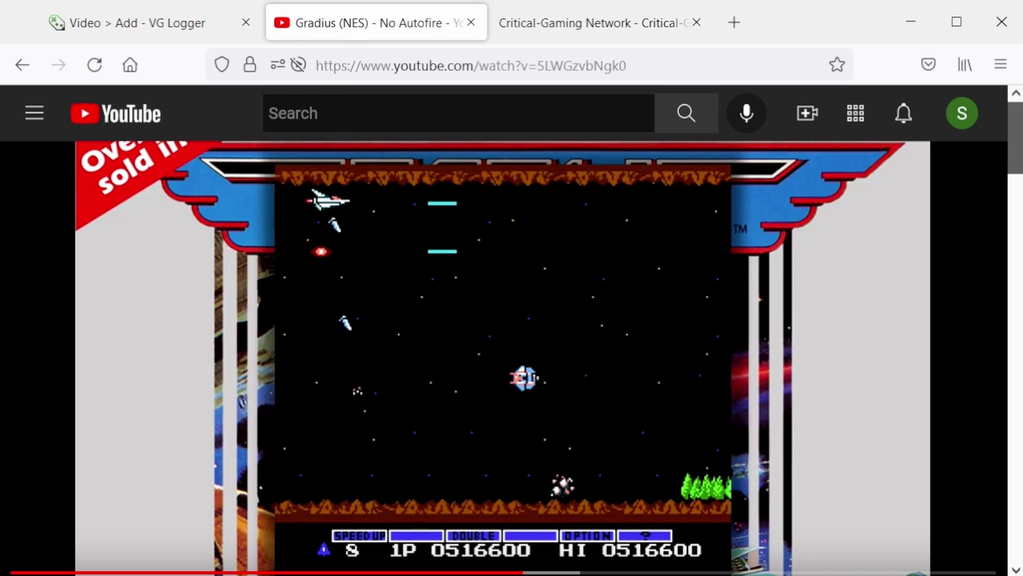
drag(1016, 153, 1016, 173)
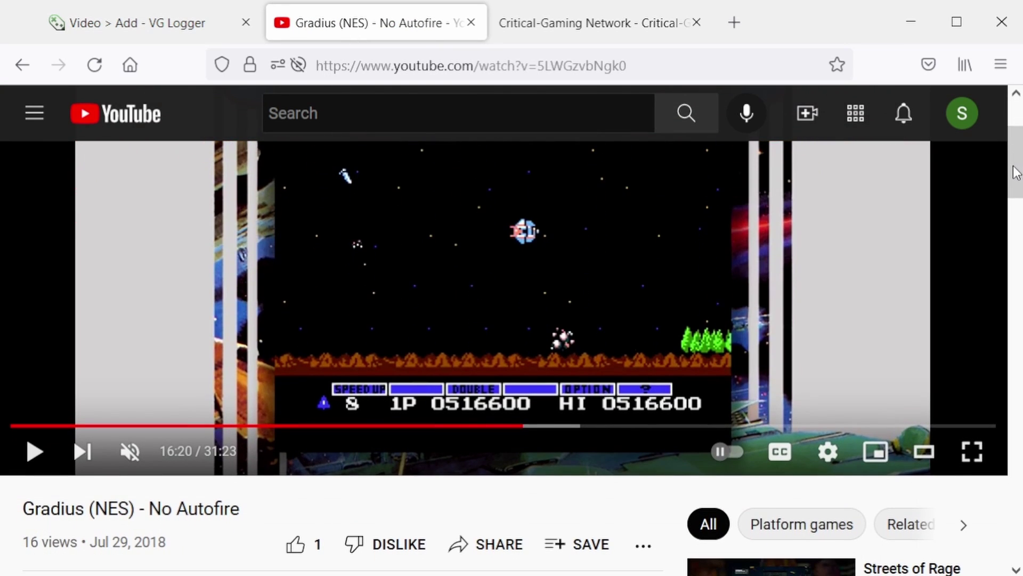
click(452, 67)
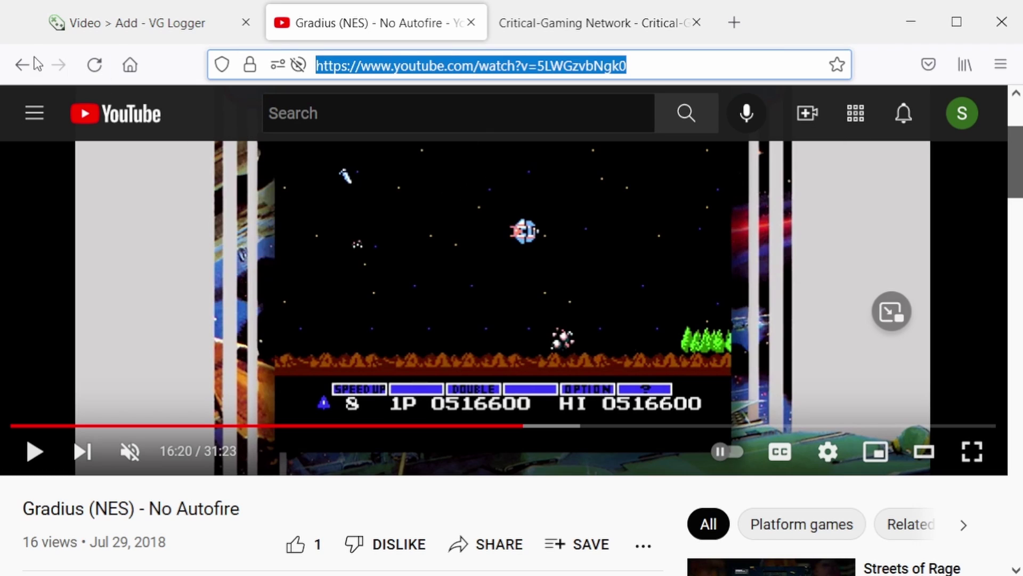
click(123, 23)
click(153, 148)
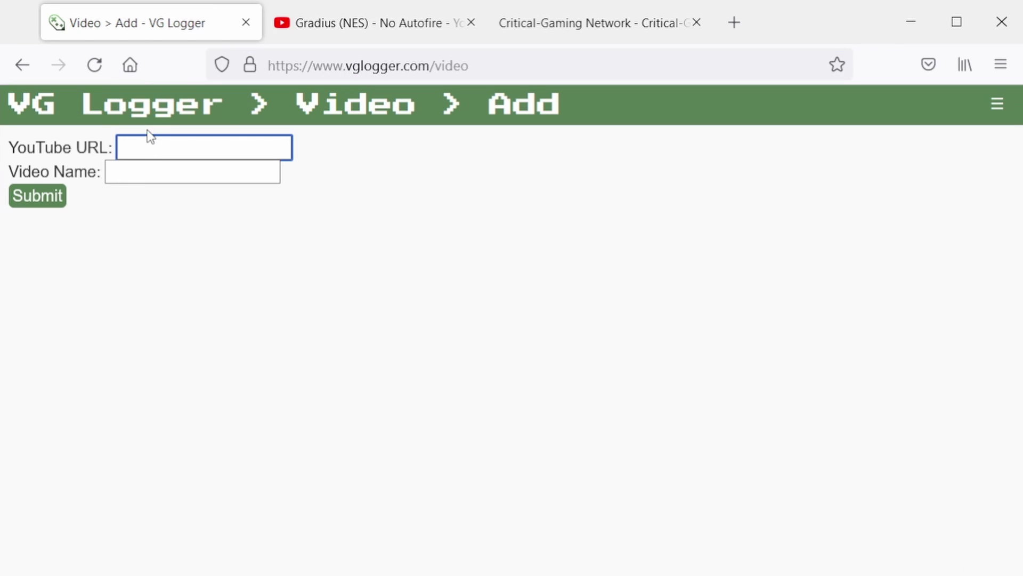
key(ctrl+v)
Name the video "Gradius (NES) Level 1" and submit the new entry.
click(224, 171)
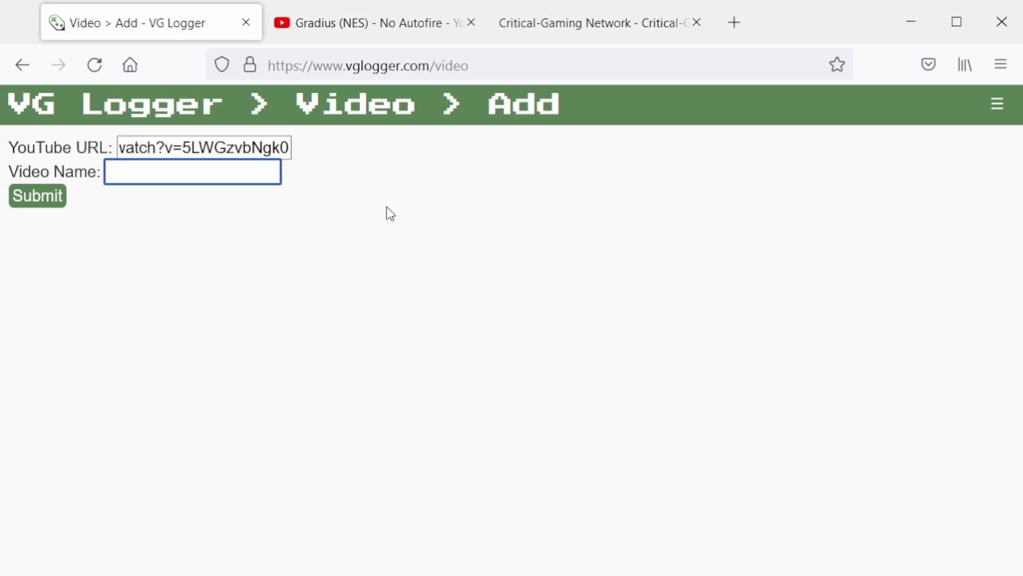
text(Gradius (NES) Level 1)
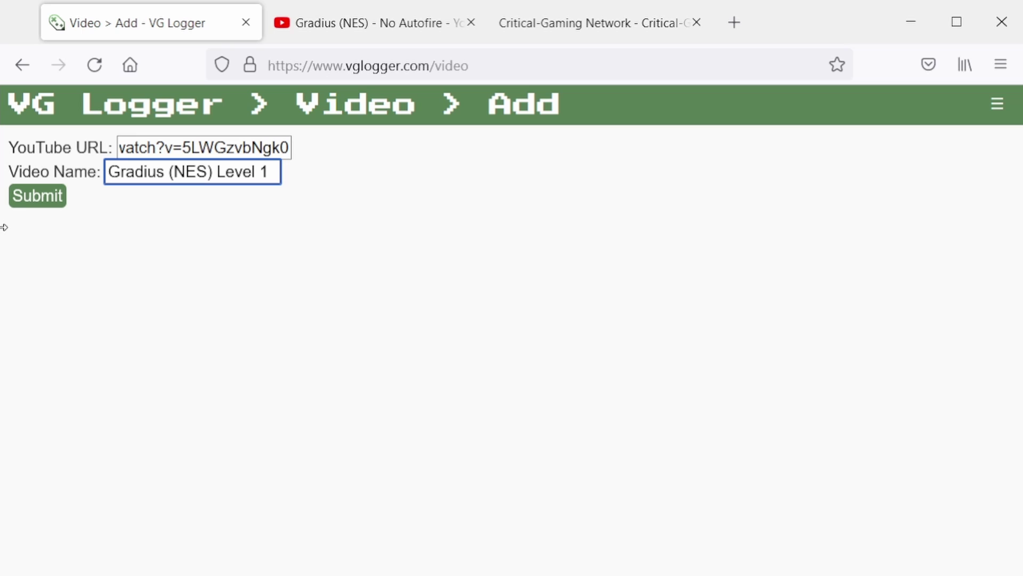
click(51, 194)
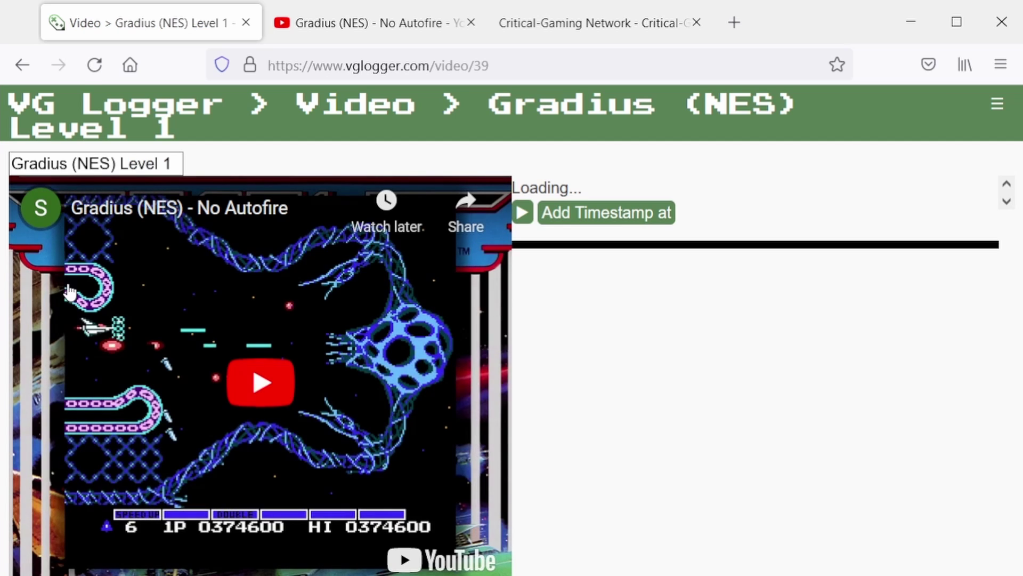
Start the embedded video, pause it about one second in, and add a timestamp there.
click(99, 352)
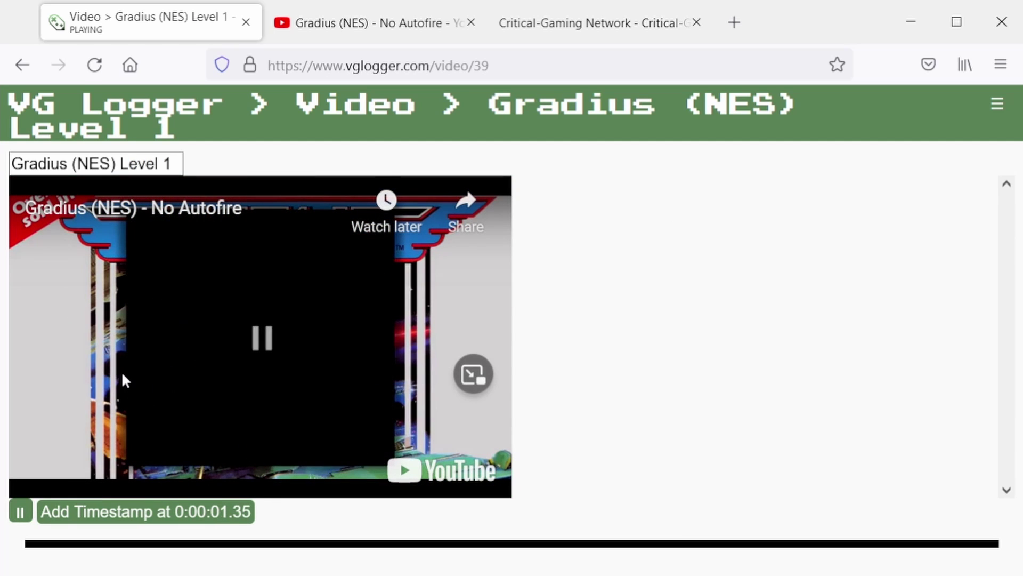
click(471, 372)
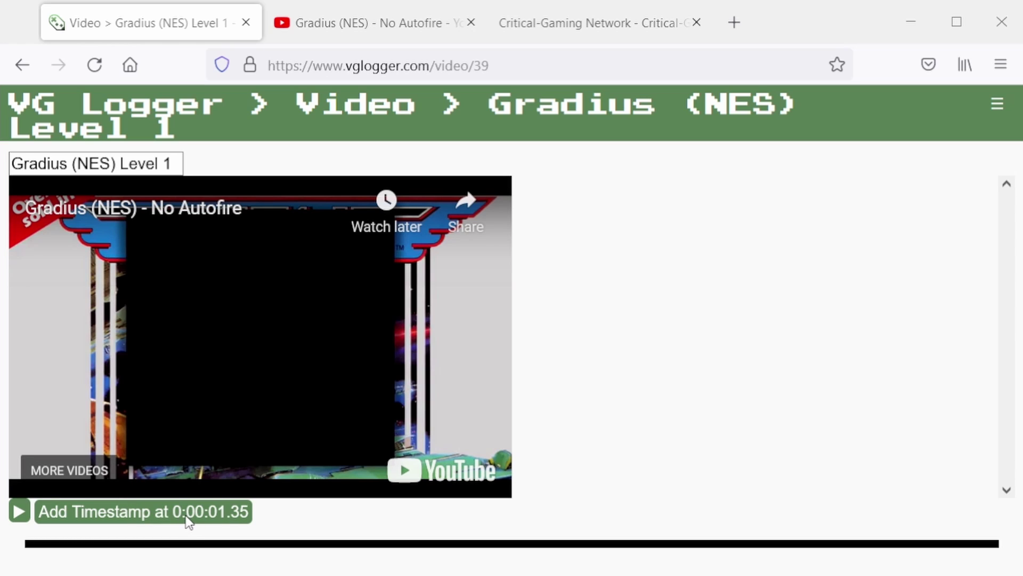
click(149, 513)
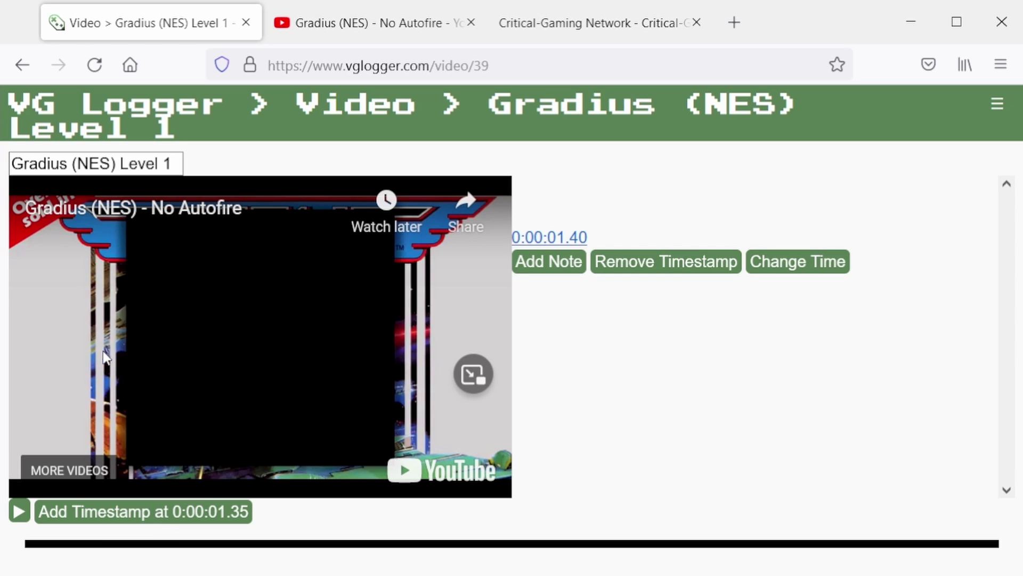
Add a note to the new timestamp for the game Gradius (NES) with the text "Intro segment".
click(562, 262)
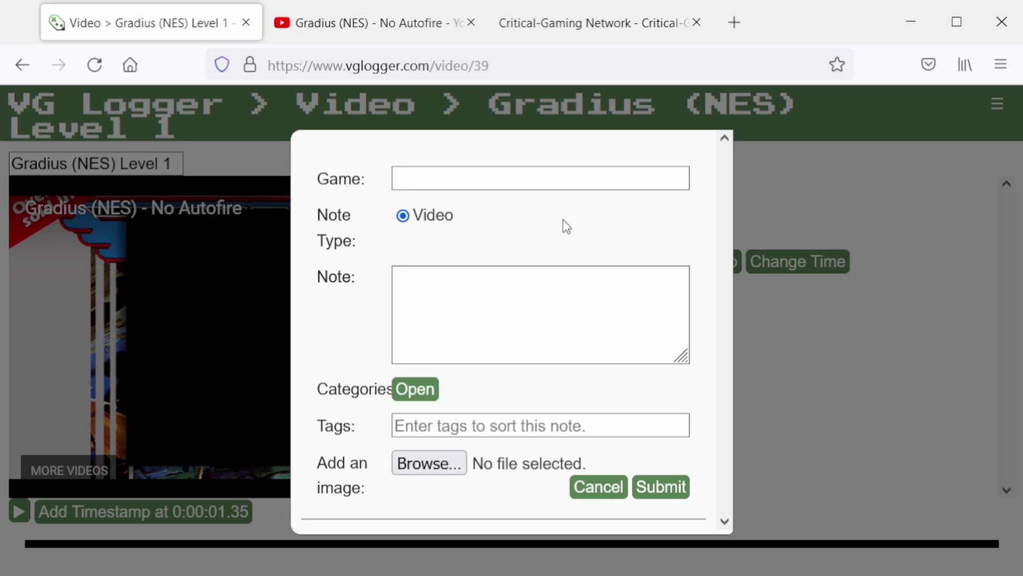
click(566, 177)
text(Gradius)
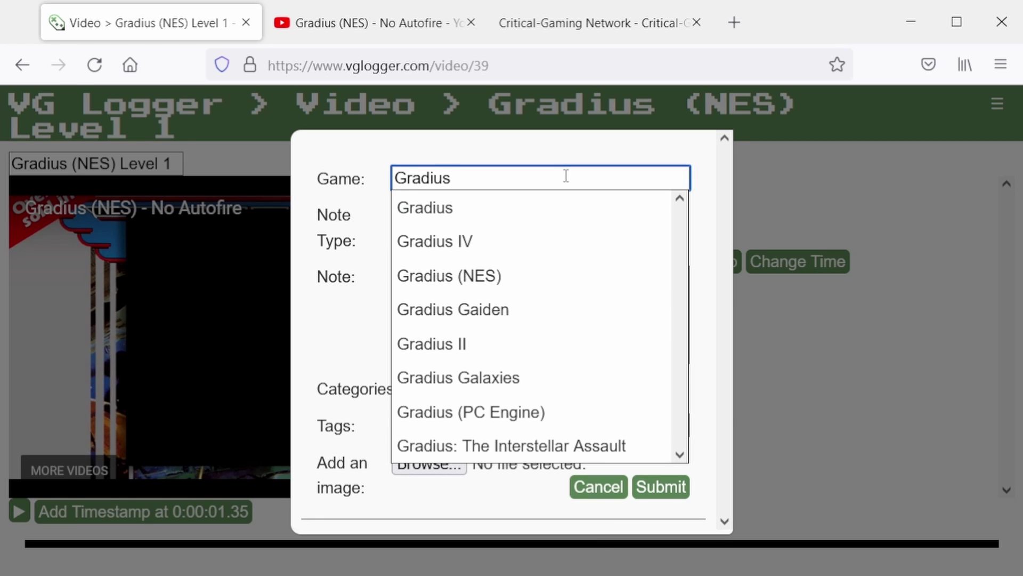
click(529, 287)
click(676, 335)
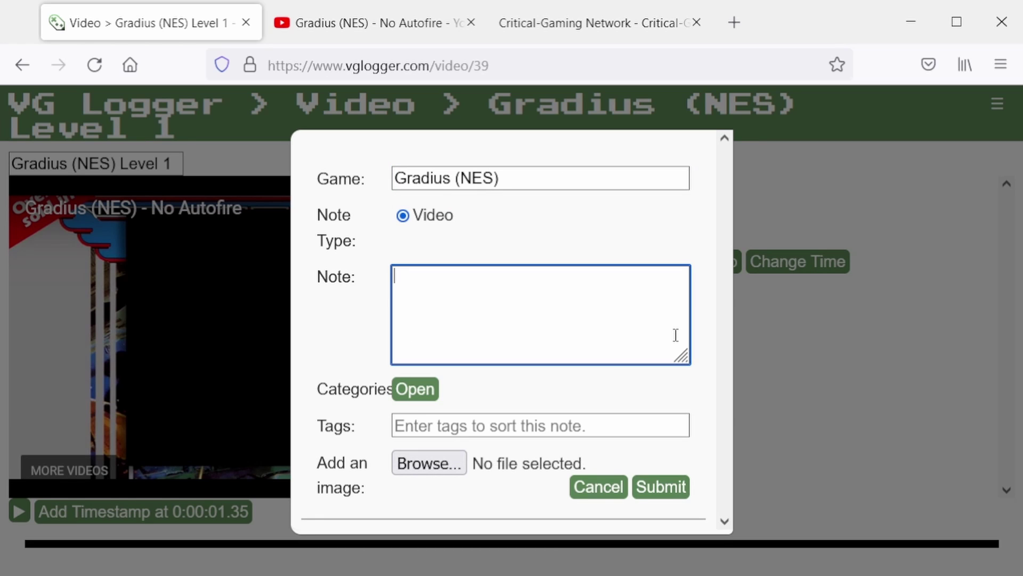
text(Intro segment)
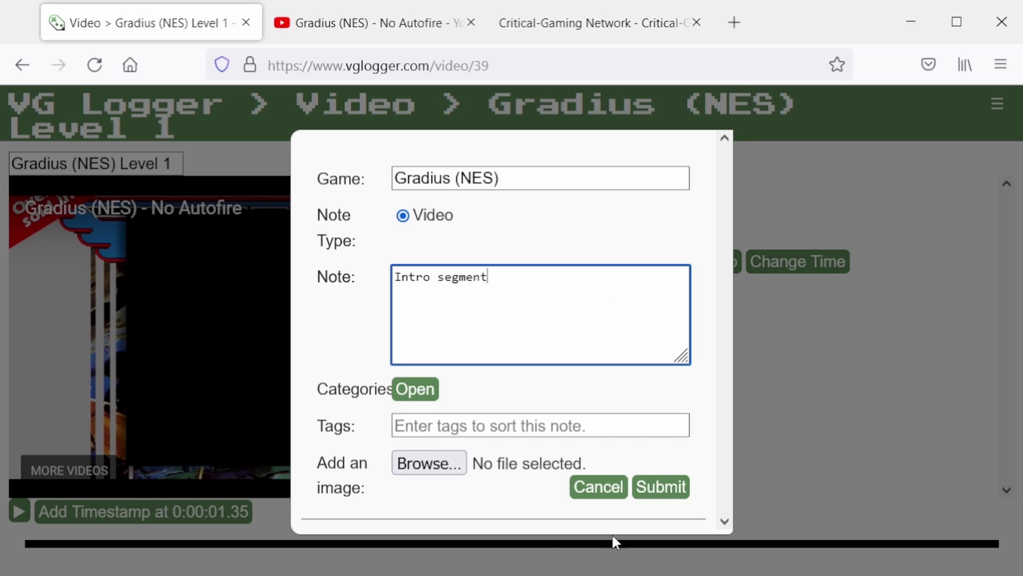
click(661, 487)
scroll(738, 267, down, 2)
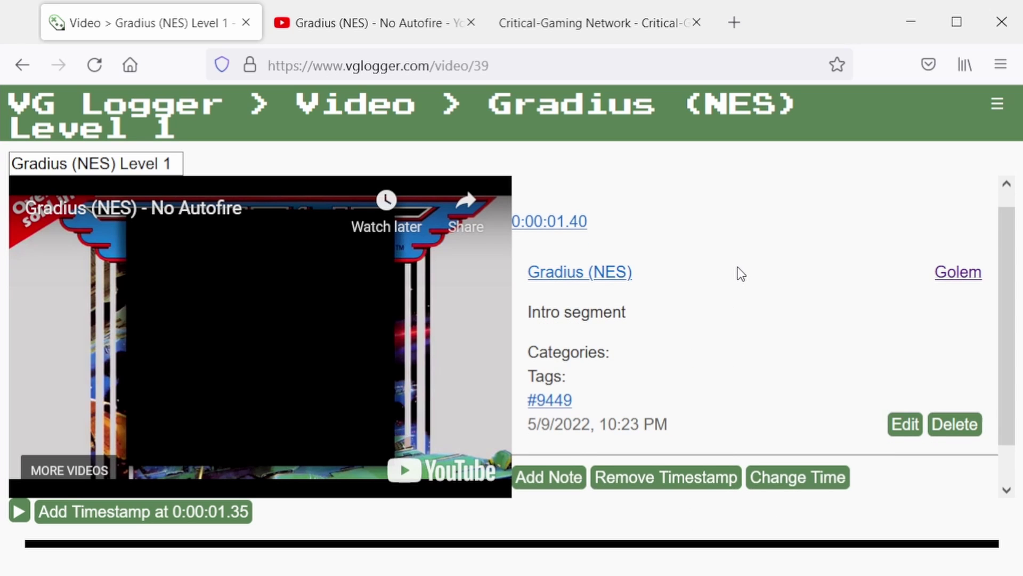
Move the video forward to about 0:02:23, pause it there, and add a second timestamp.
click(48, 546)
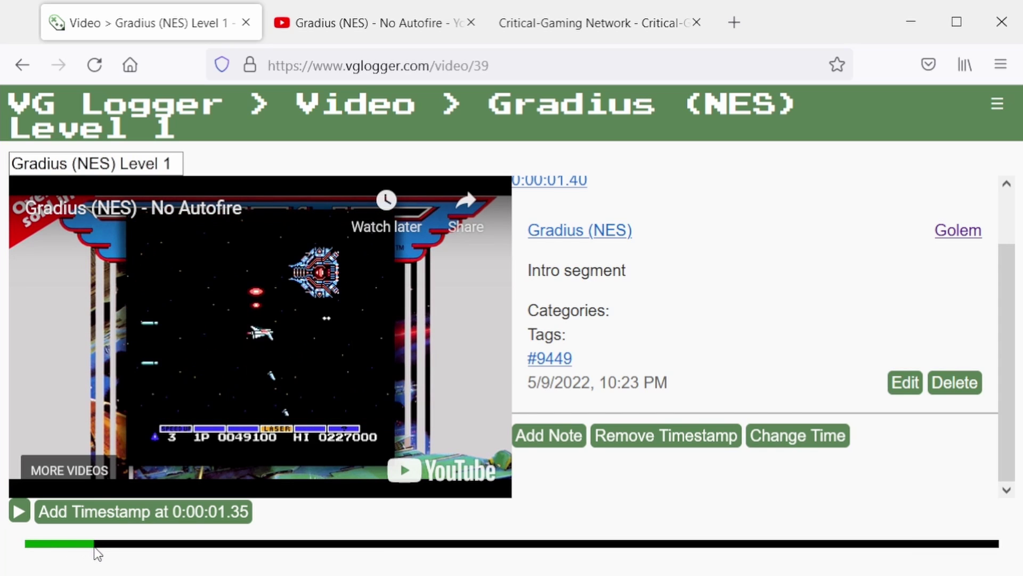
click(22, 517)
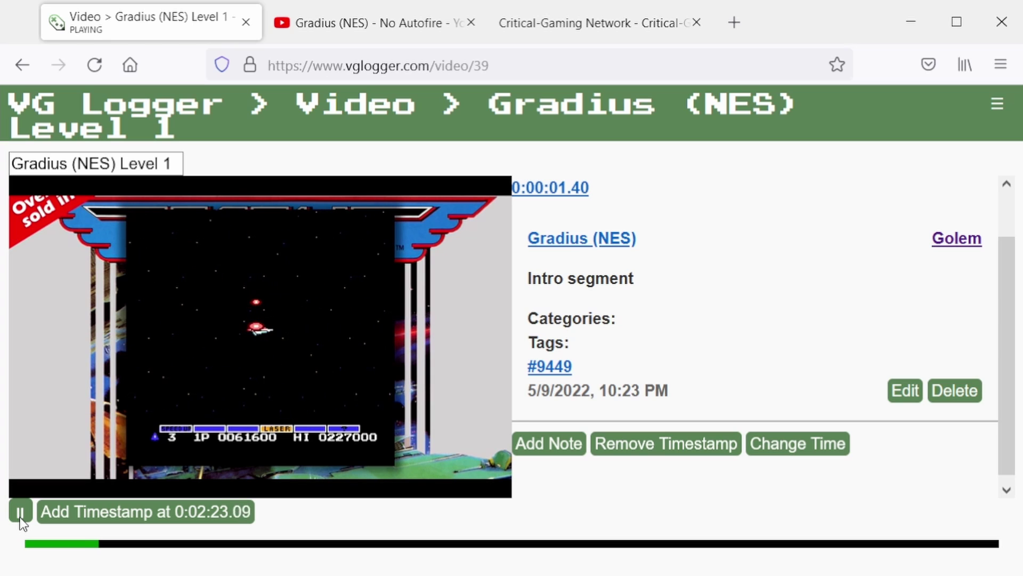
click(21, 512)
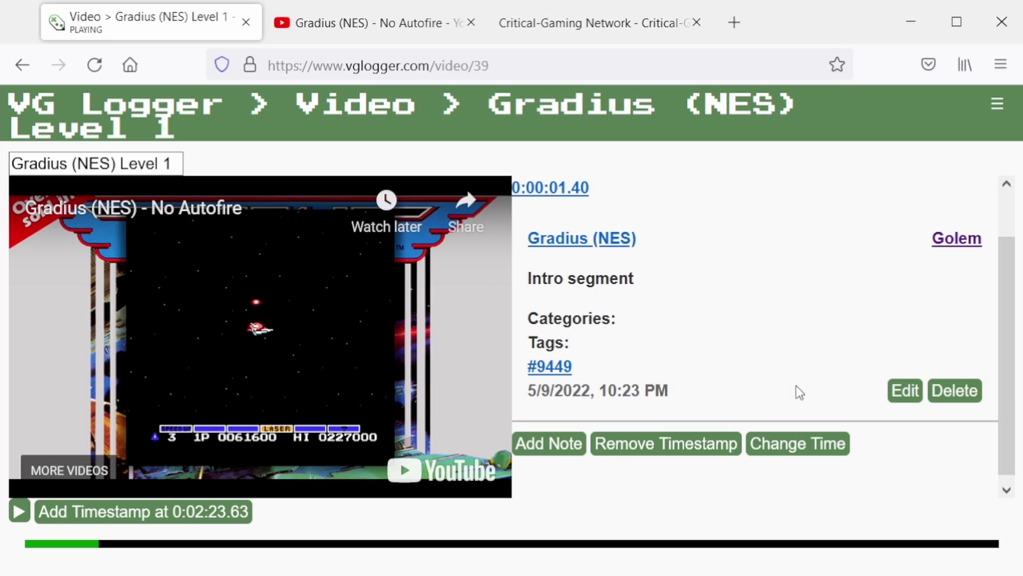
scroll(800, 393, down, 1)
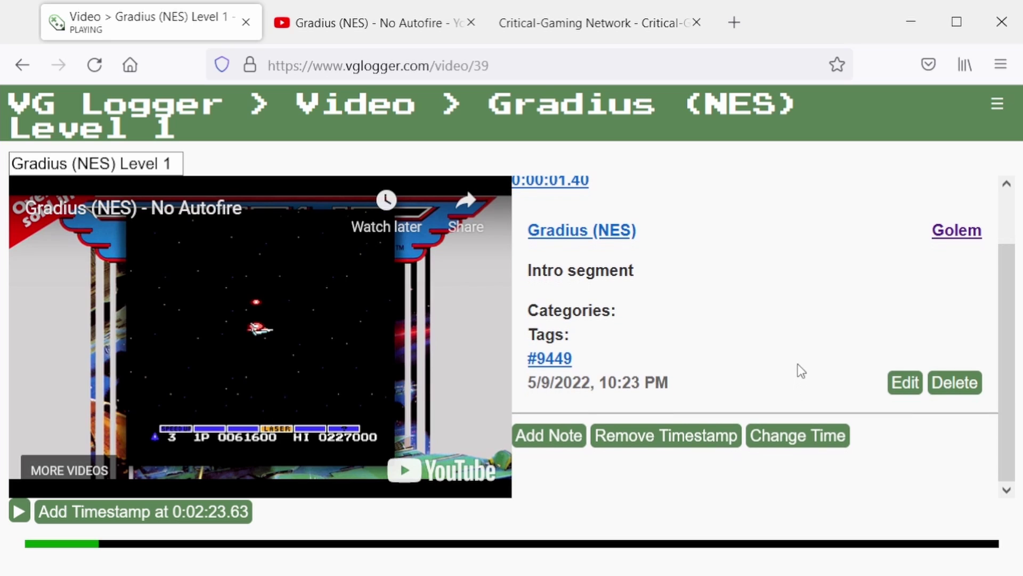
click(179, 511)
scroll(753, 293, down, 2)
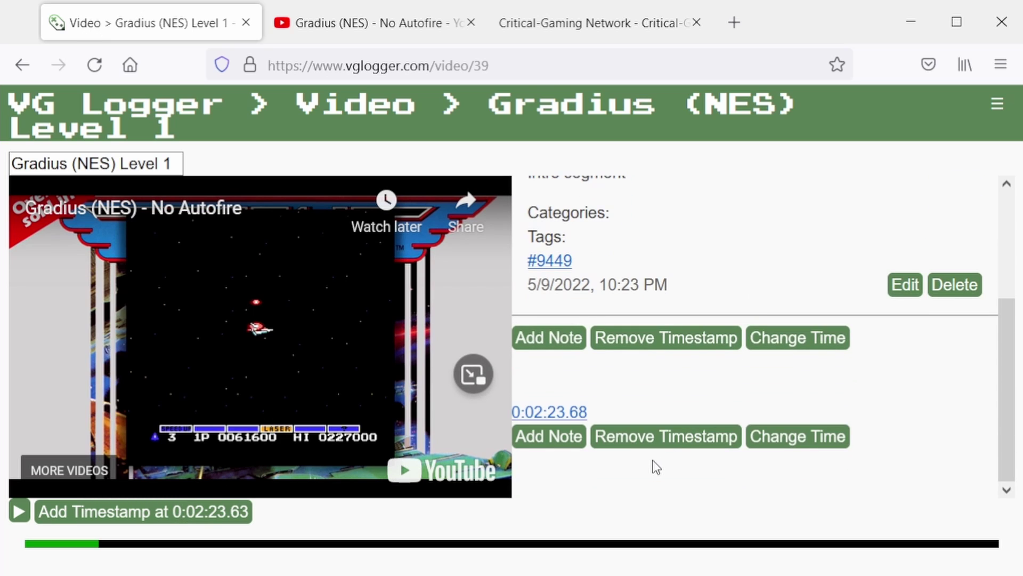
Add a note to the second timestamp for the game Gradius (NES) with the text "Level 2 begins".
click(550, 444)
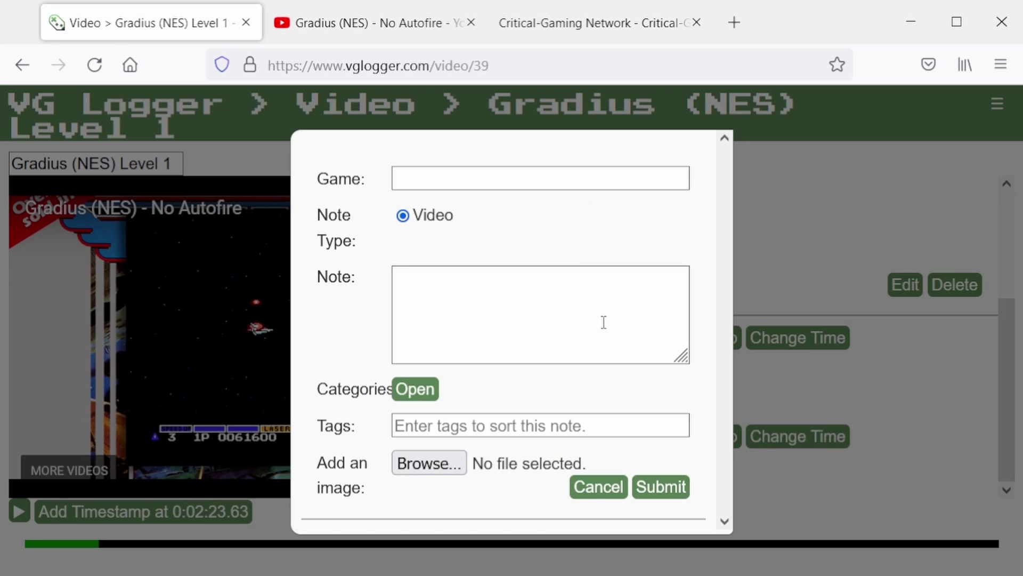
click(557, 181)
text(Gradius)
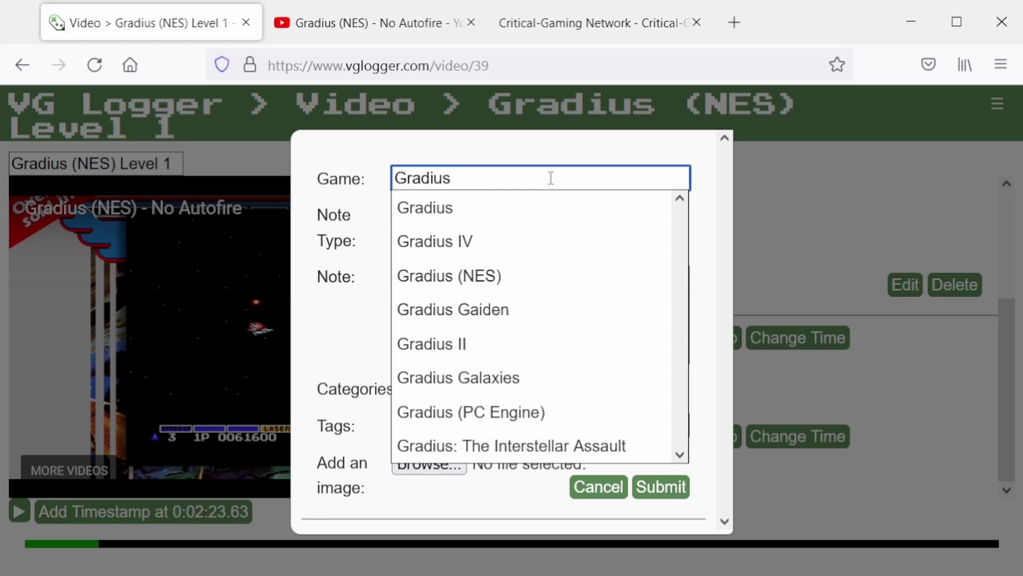
click(525, 276)
click(495, 321)
text(Leve)
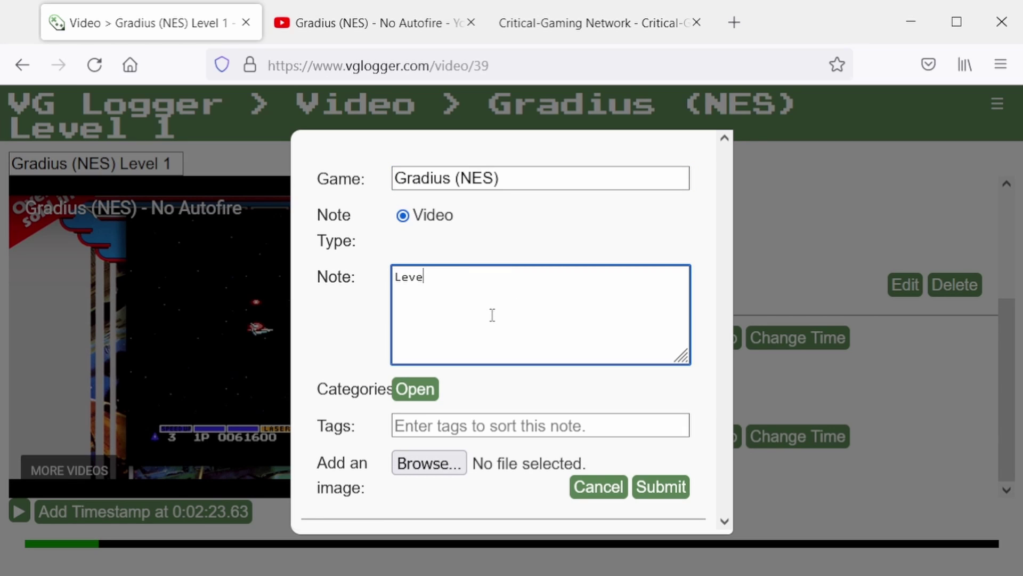
text(l 2 begins)
click(661, 486)
scroll(742, 436, down, 4)
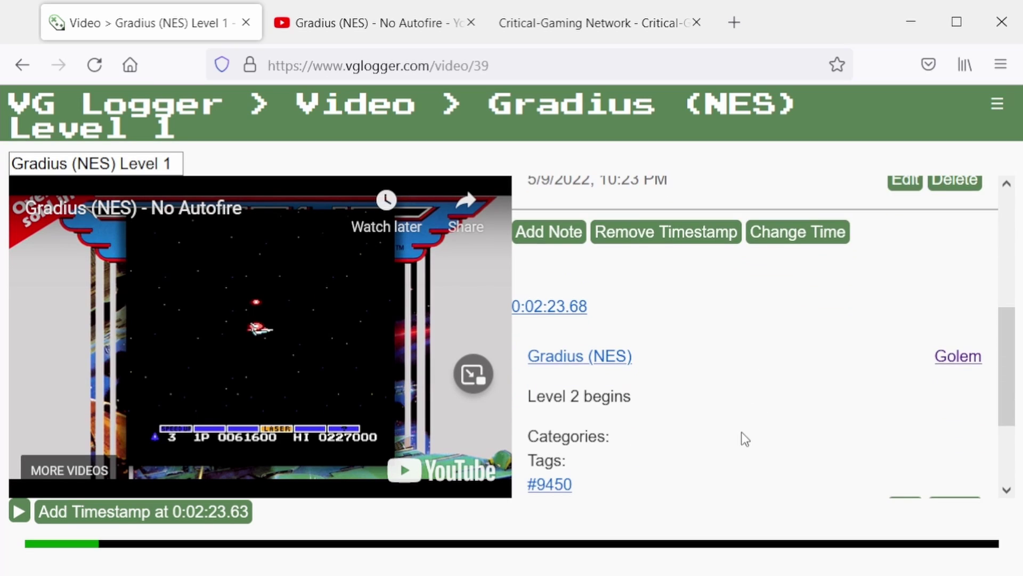
Review both timestamped notes and jump the video back to the "Intro segment" timestamp.
scroll(727, 411, up, 5)
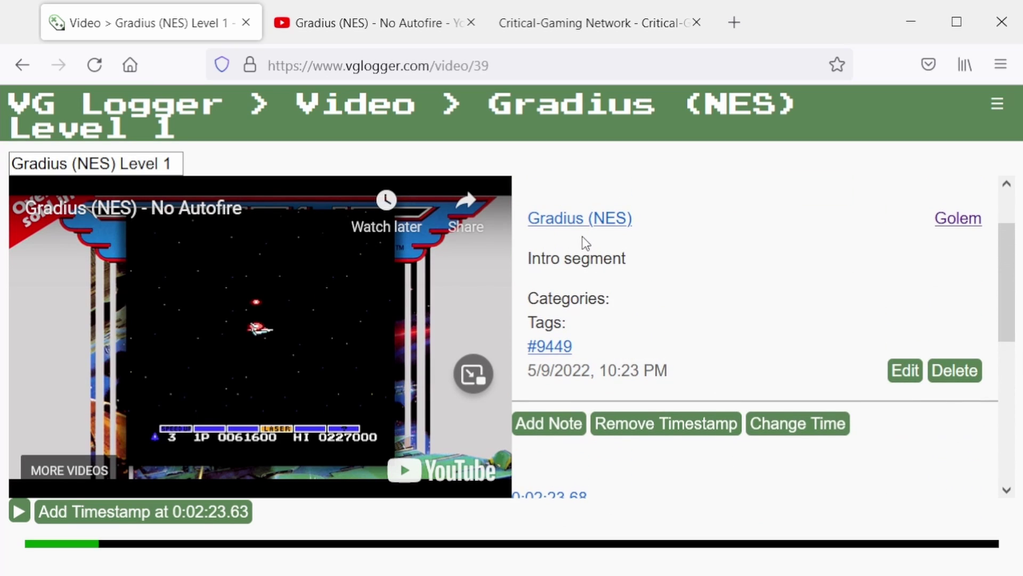
scroll(581, 239, up, 2)
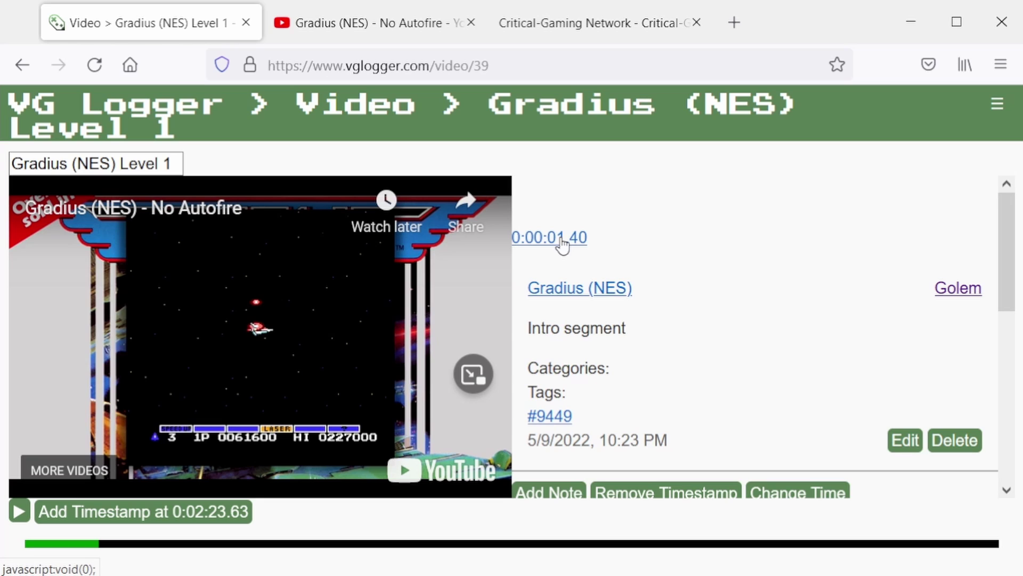
scroll(601, 243, down, 6)
scroll(601, 243, down, 3)
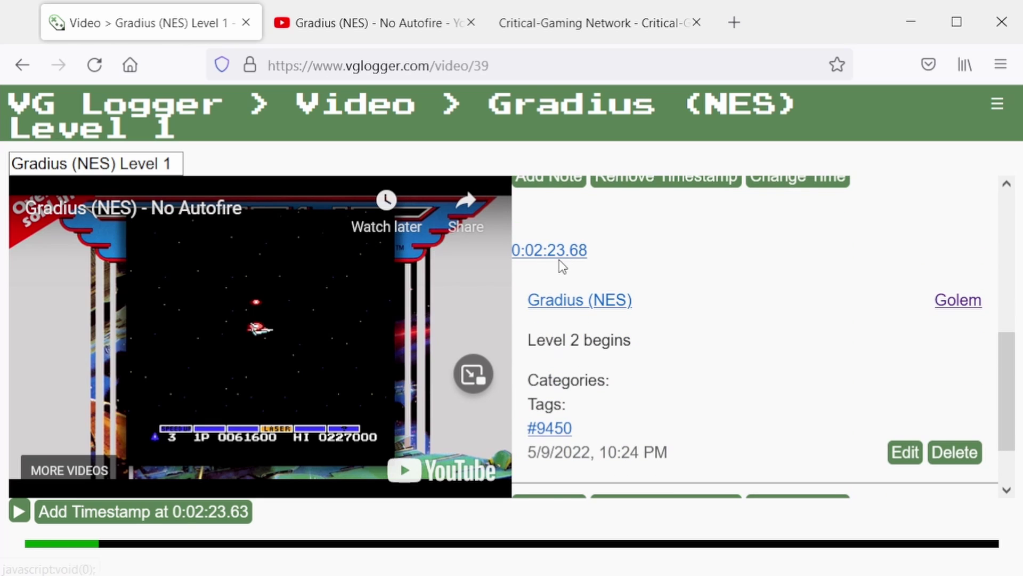
scroll(613, 267, up, 6)
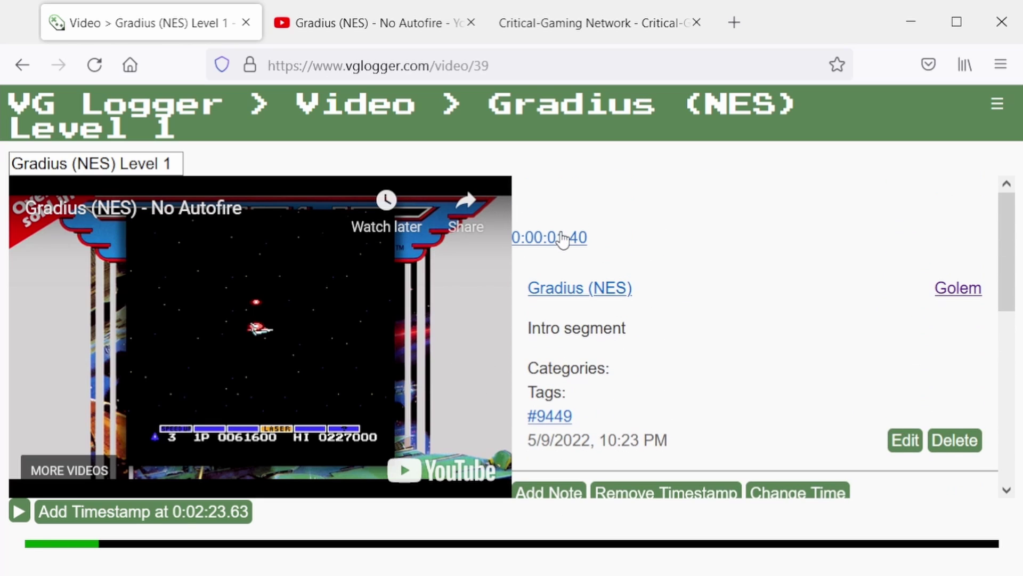
click(564, 237)
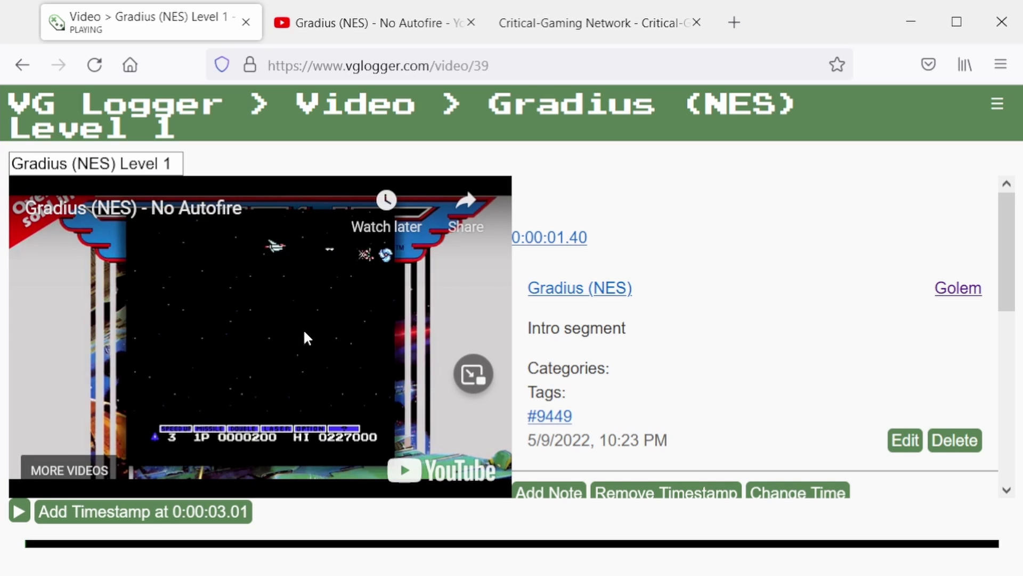
scroll(707, 306, down, 2)
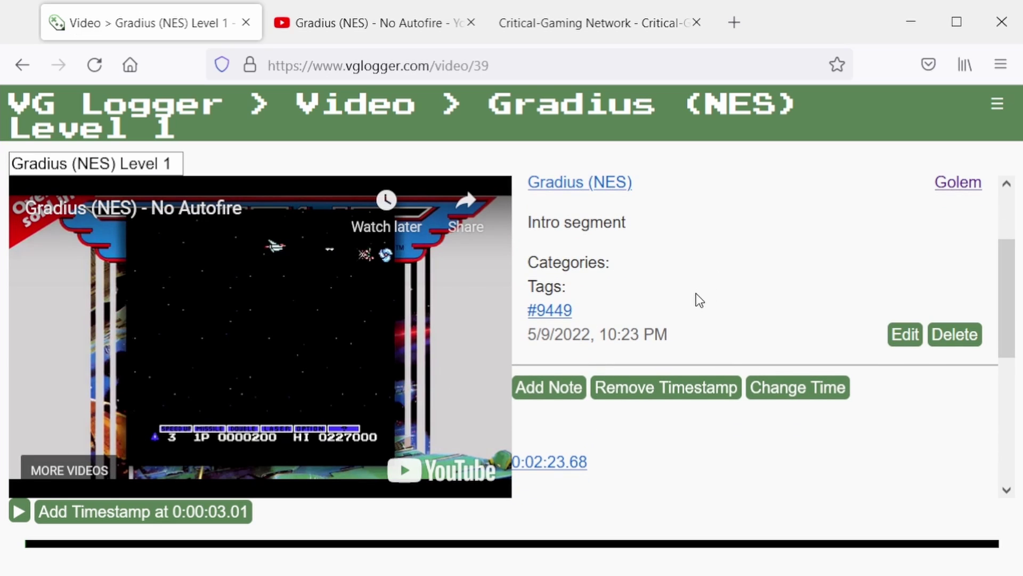
scroll(687, 317, up, 2)
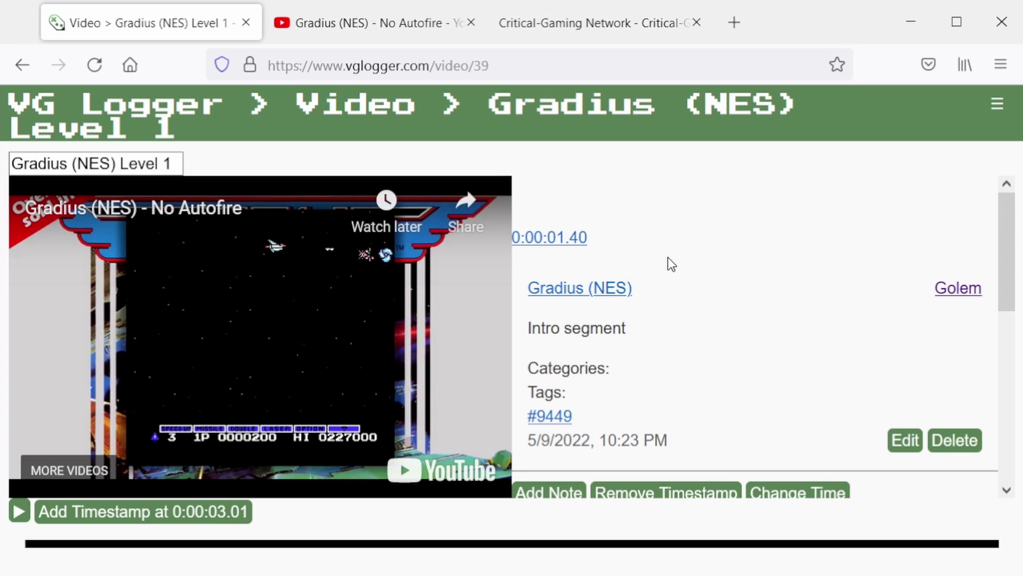
scroll(687, 221, down, 2)
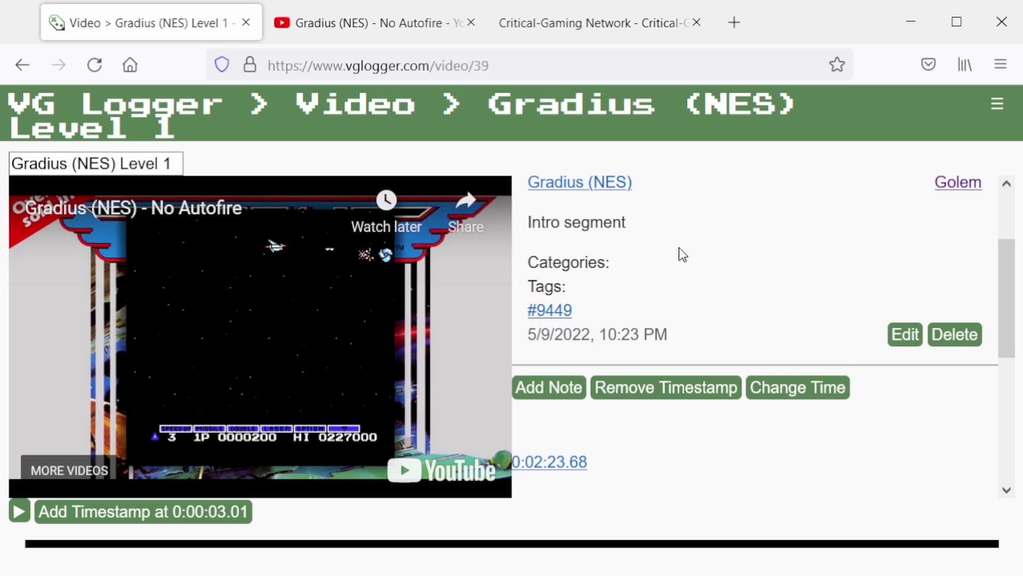
Open the "Intro segment" note for editing and play the video briefly, pausing at about 0:00:03.8.
scroll(682, 255, up, 2)
scroll(701, 233, down, 2)
click(910, 341)
scroll(831, 272, up, 2)
click(890, 272)
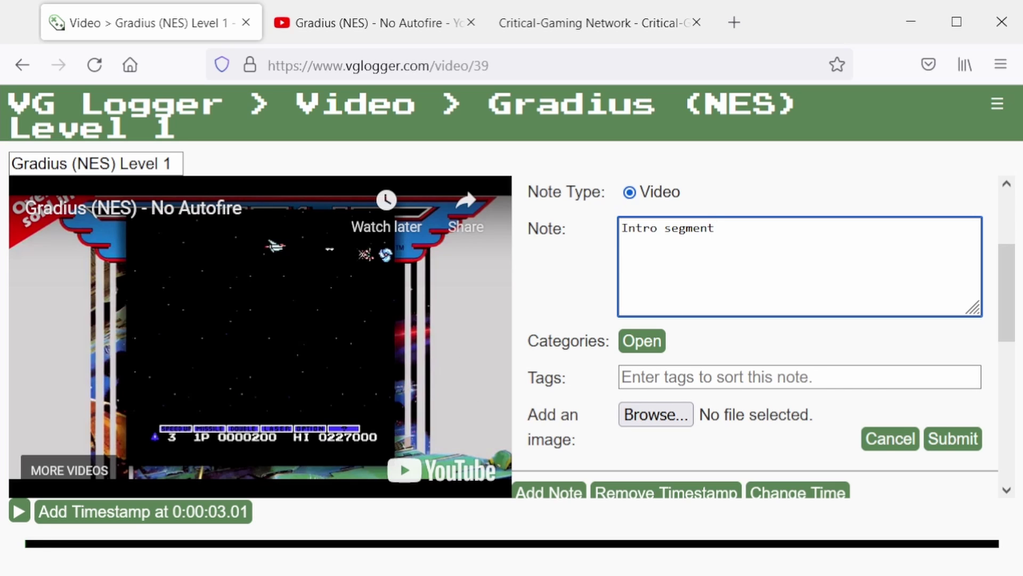
click(12, 516)
click(11, 517)
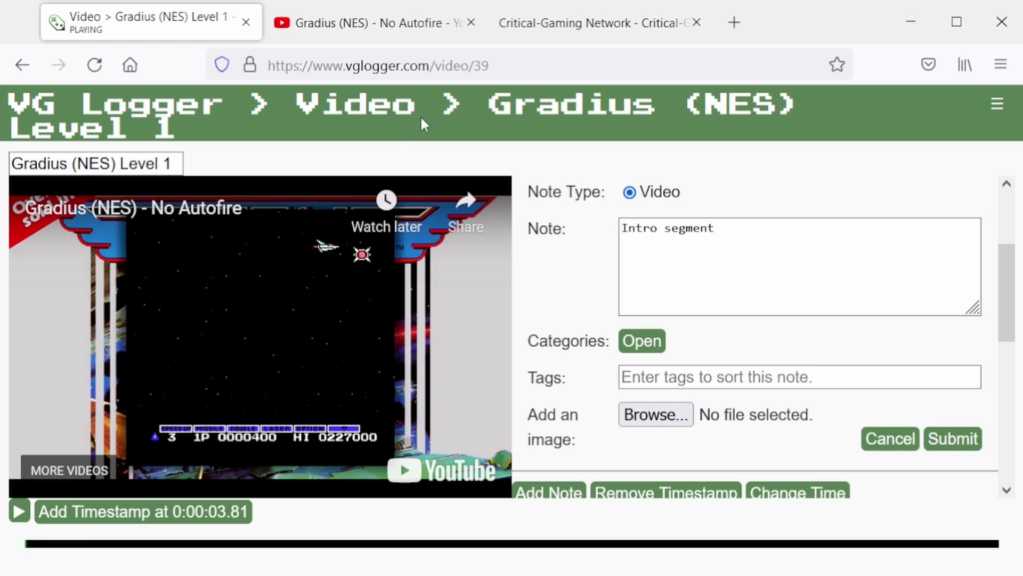
Add the line "- four zig-zag enemies" below "Intro segment" in the note, with a space after the dash.
click(859, 239)
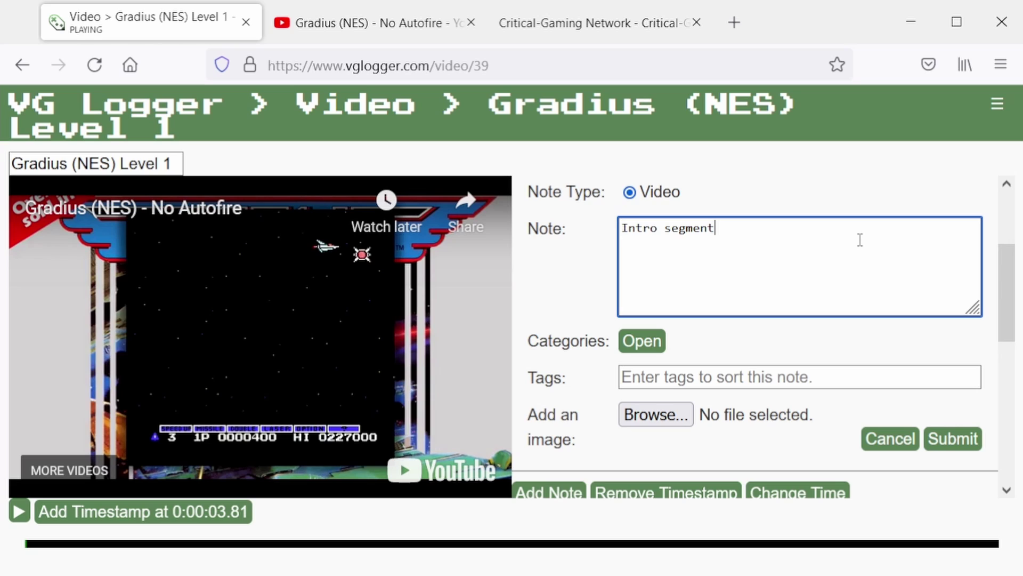
key(Return)
text(-four )
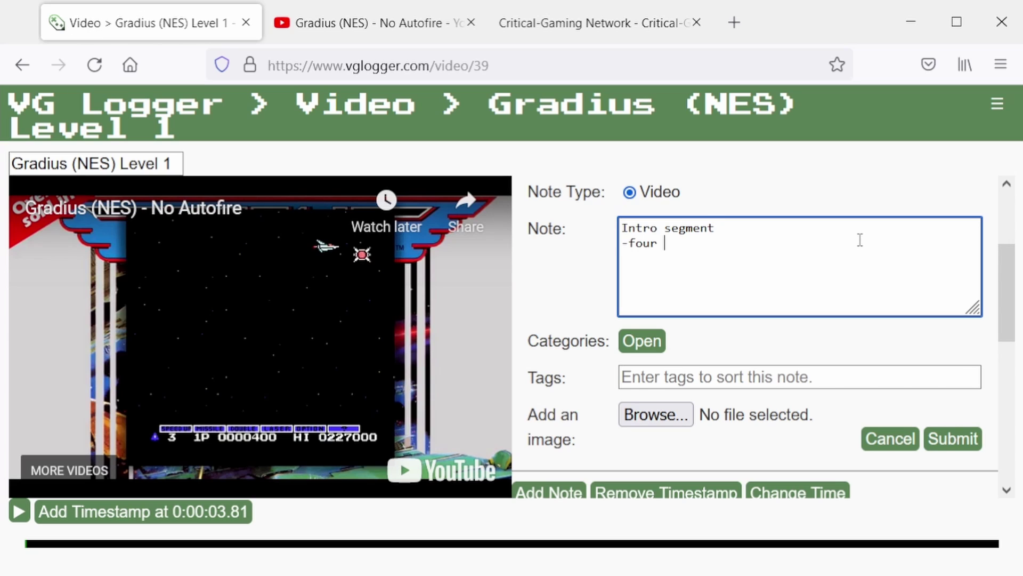
text(zig-zag enemies)
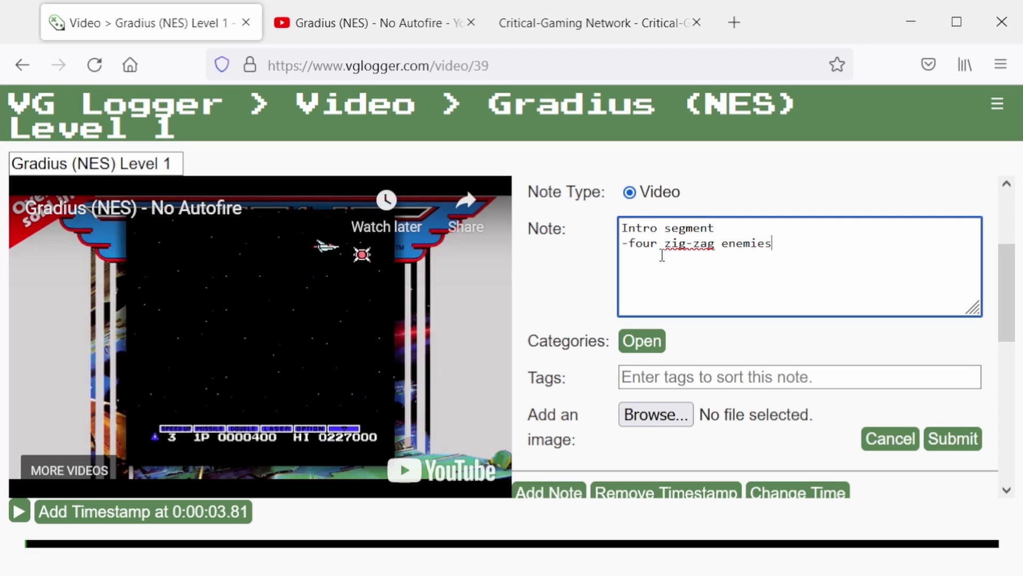
drag(663, 250, 718, 246)
click(809, 233)
click(821, 246)
key(Home)
key(Right)
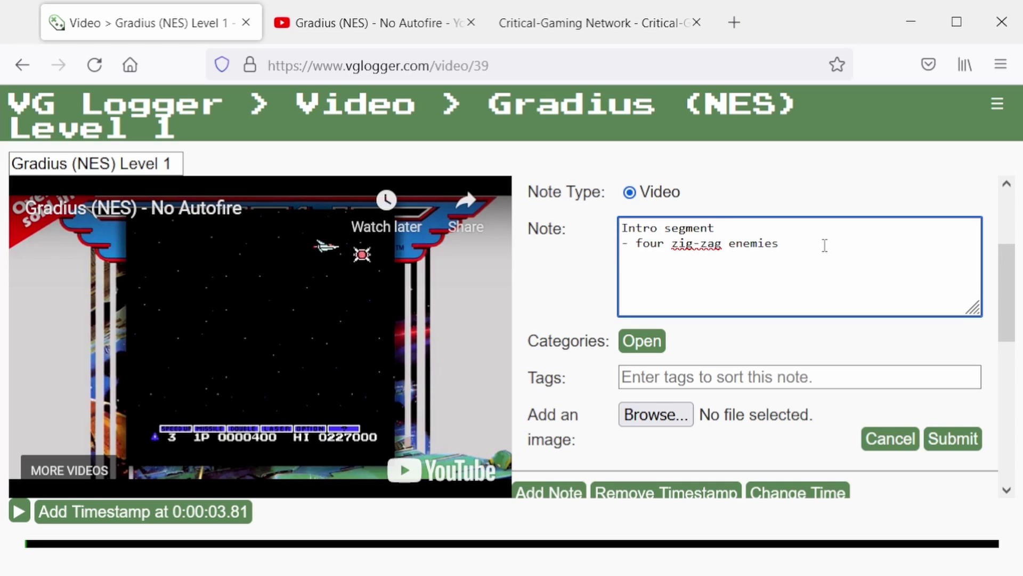
Play the video to about 0:00:12.9, pause it, and append "(x5)" to the note's zig-zag enemies line.
key(End)
key(Return)
key(Return)
click(19, 512)
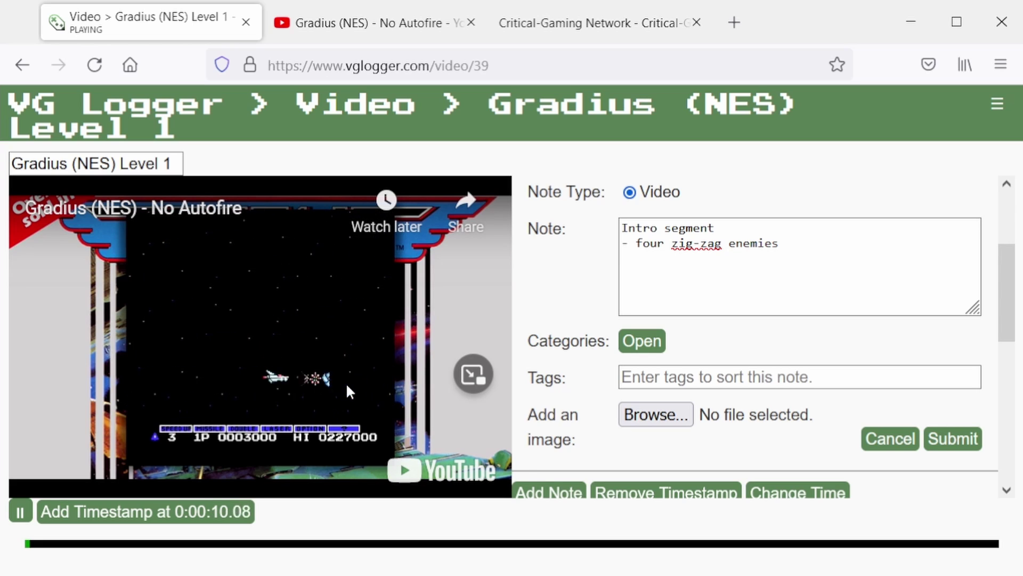
click(20, 510)
click(894, 259)
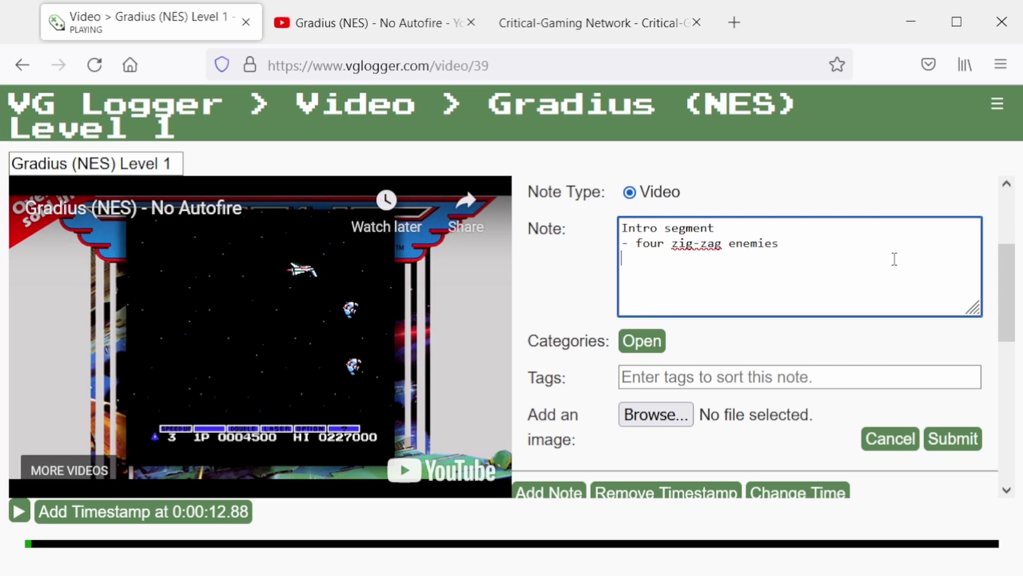
text(x5) - )
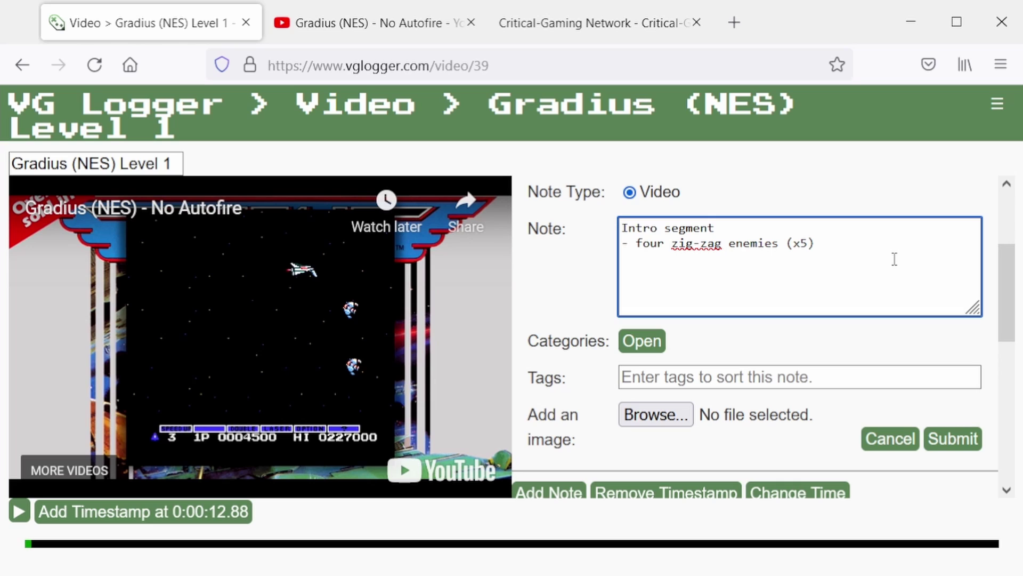
Add the note line "- three tracking enemies (x4)", playing the video on to about 0:00:17.1 to count the waves.
text(three tracking enemies)
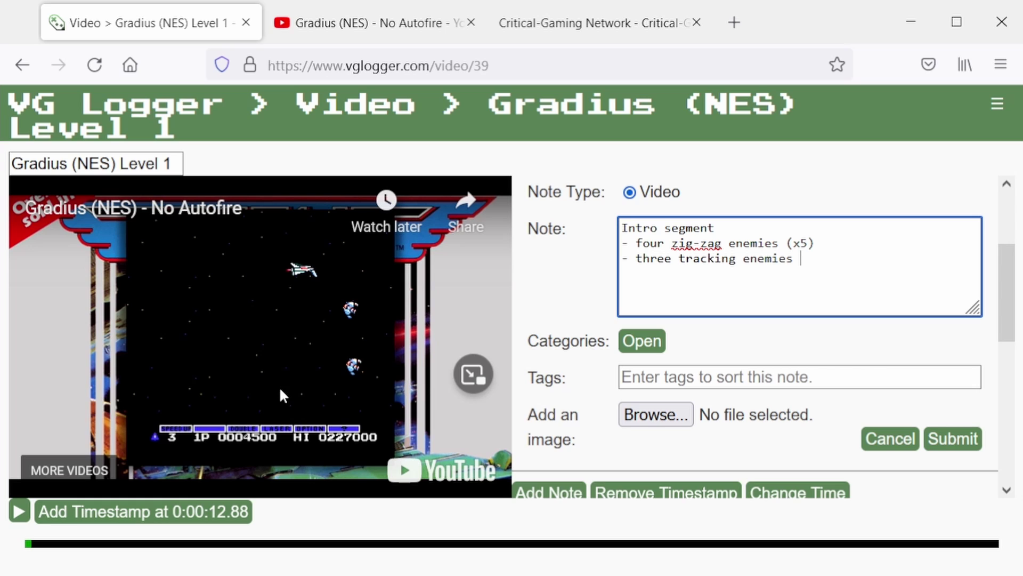
click(16, 513)
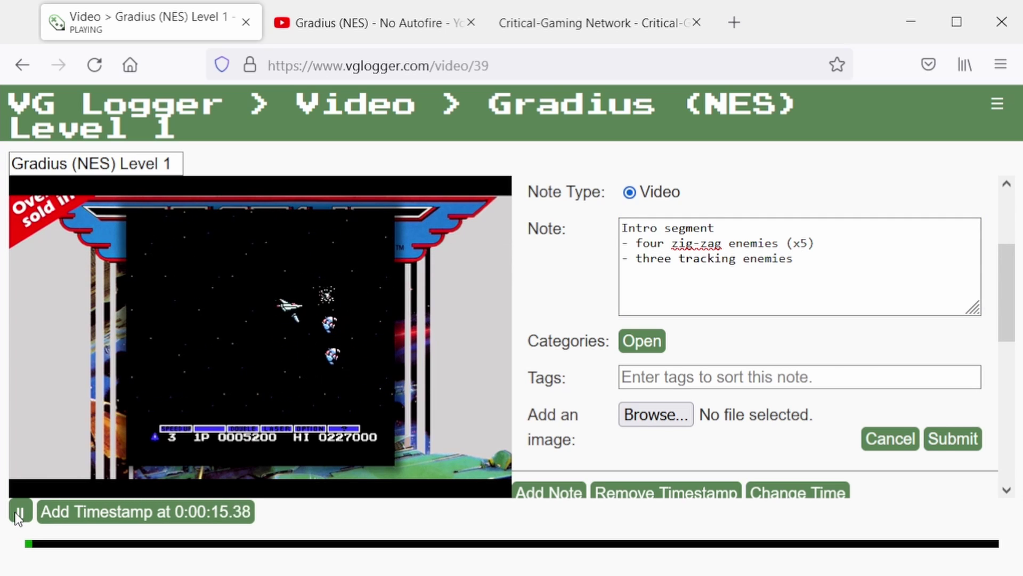
click(17, 512)
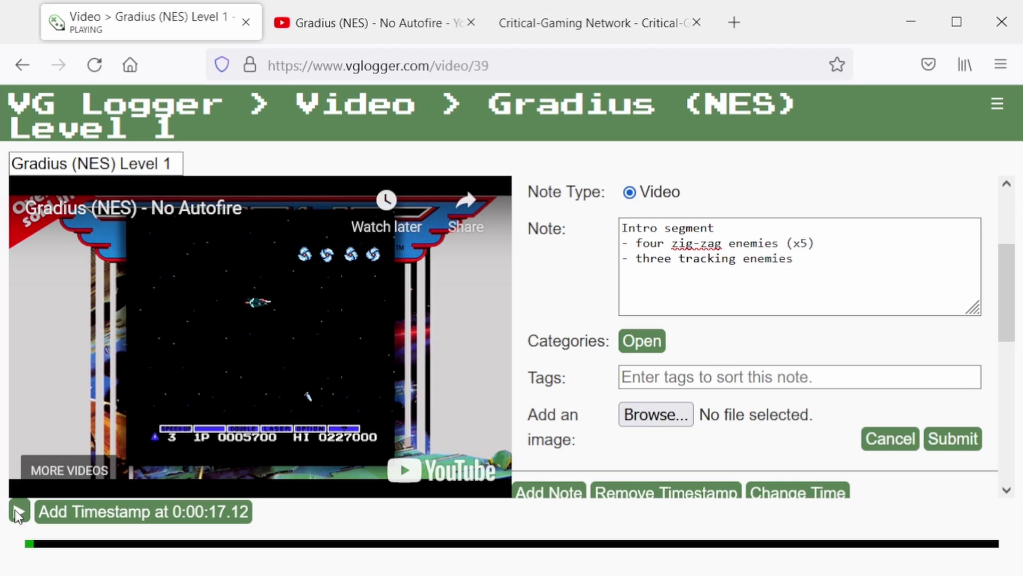
click(888, 268)
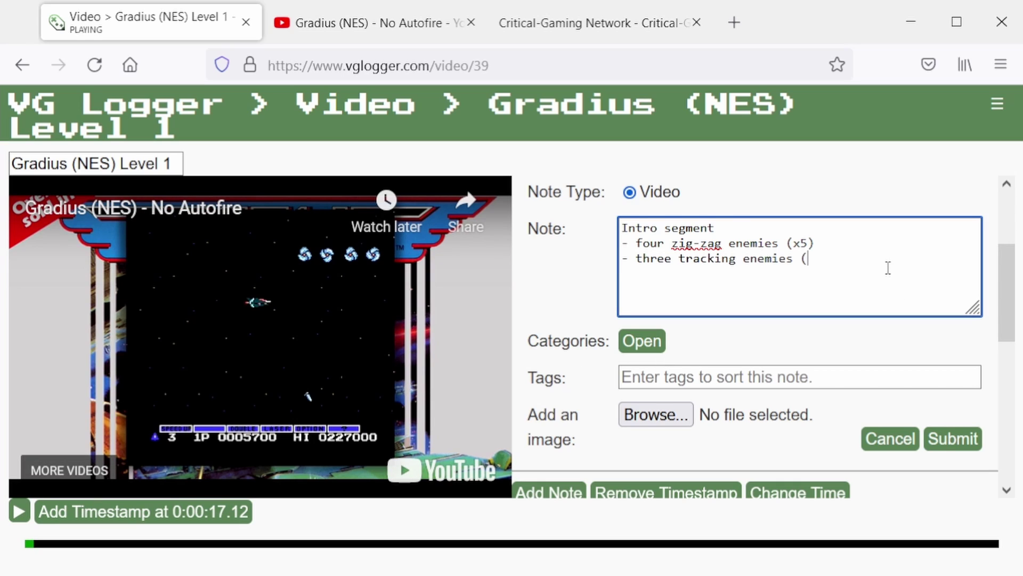
text((x4))
key(Return)
text(- )
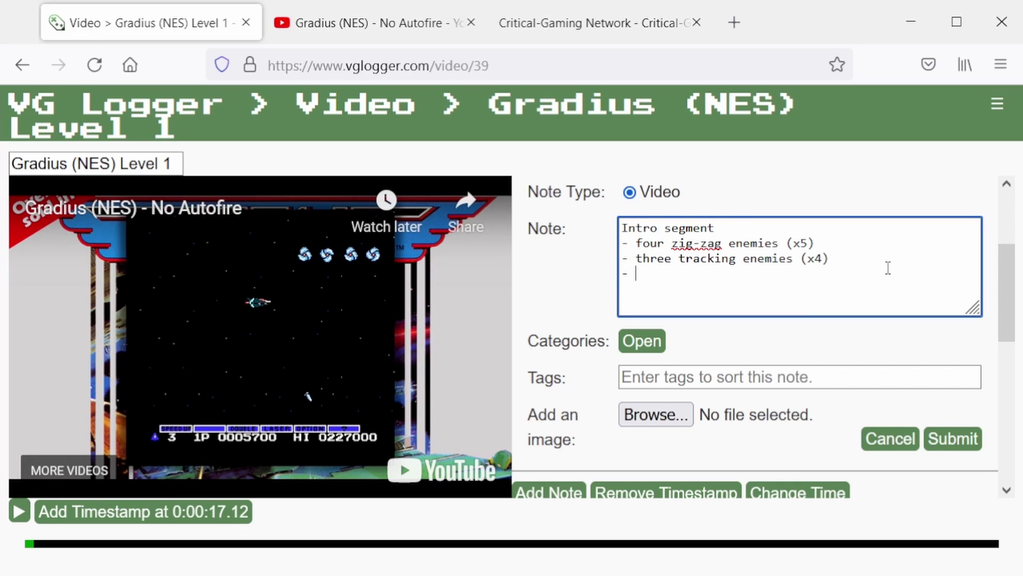
Add the note line "- four zig-zag enemies (x3)", playing the video on to about 0:00:23.4 to count the waves.
text(four zig-zag enemies)
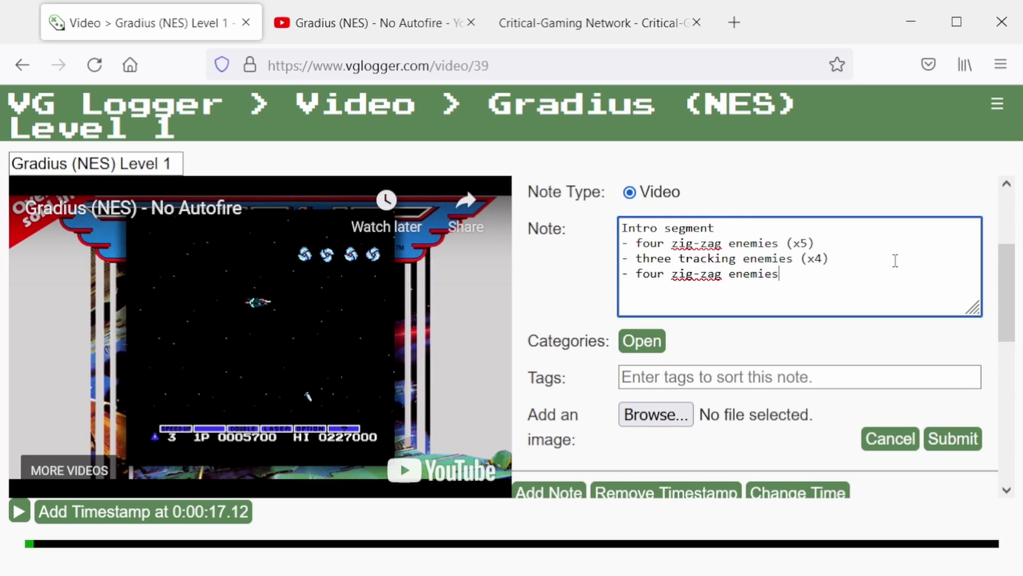
click(18, 513)
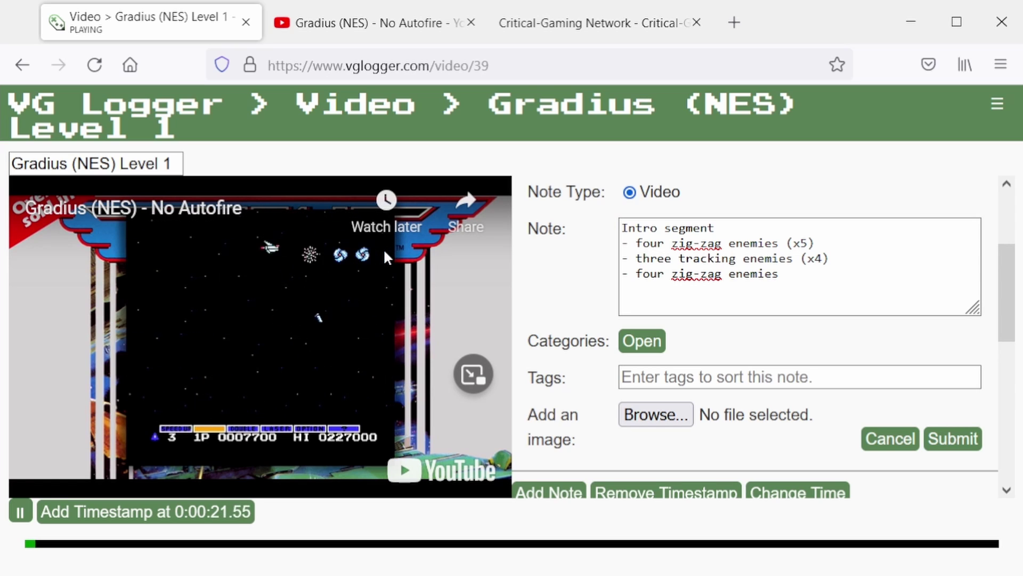
click(708, 294)
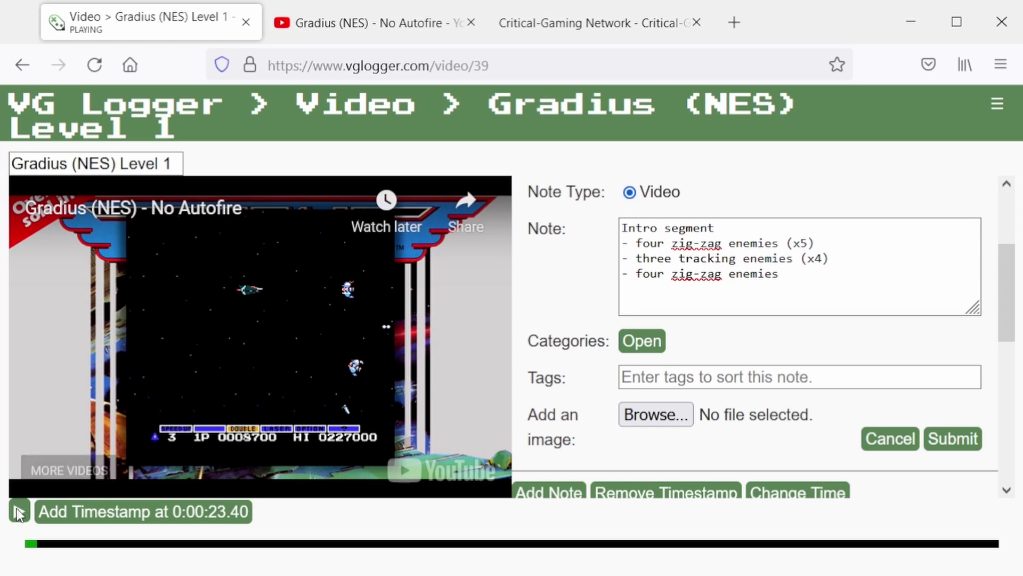
click(813, 271)
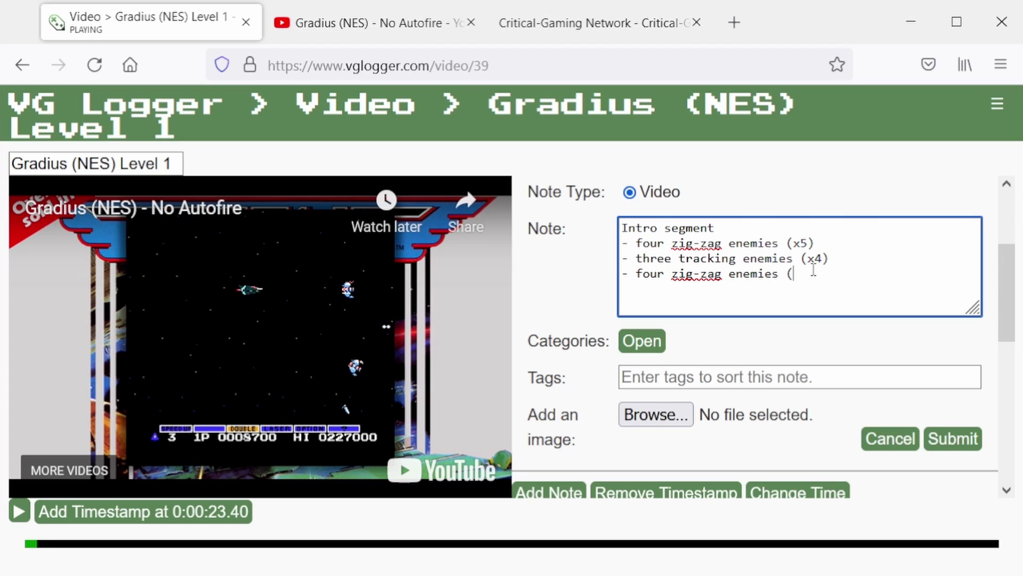
text((x3)
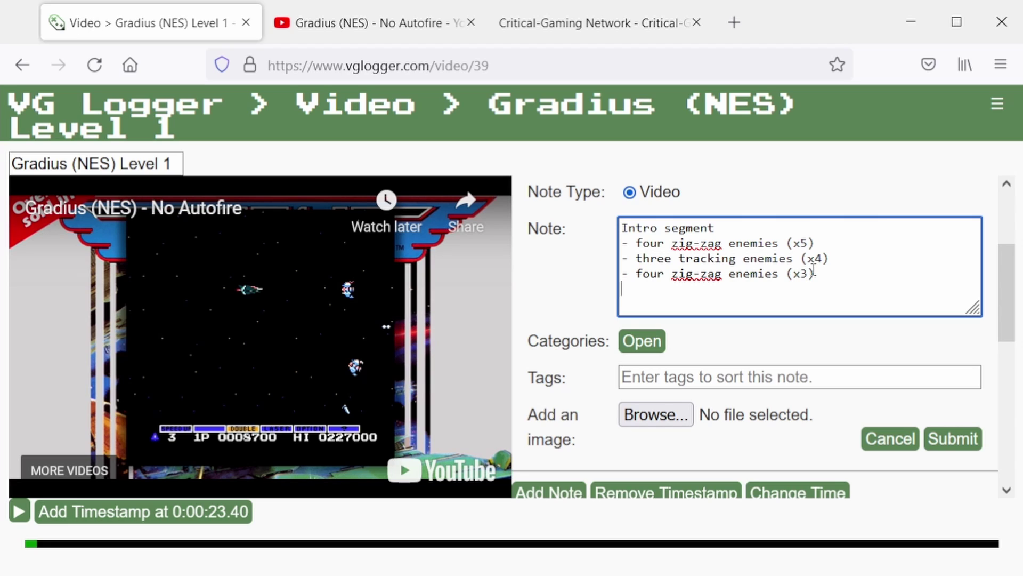
text())
Compare the two zig-zag enemies lines in the note by highlighting each one.
shift+click(622, 281)
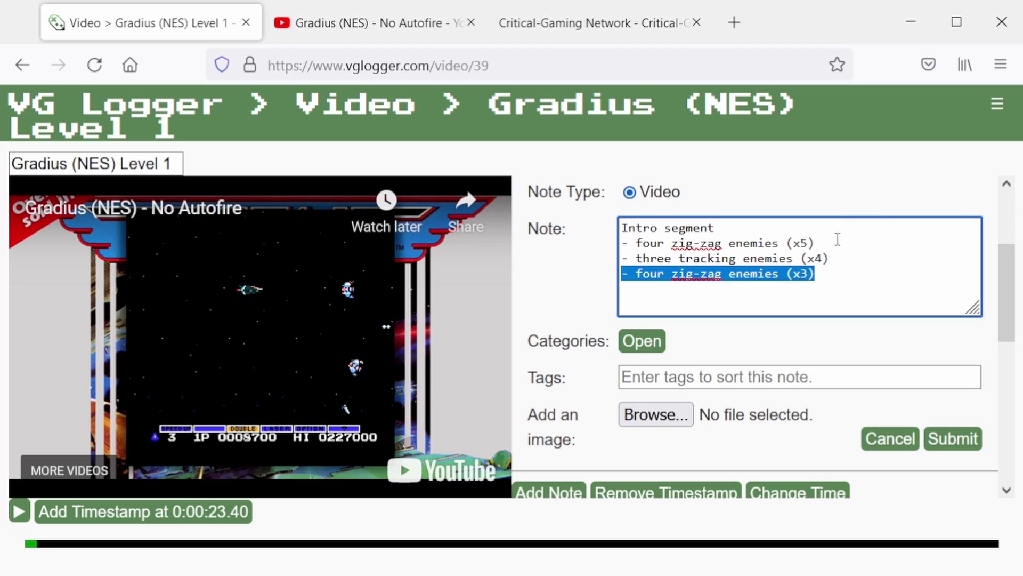
drag(841, 245, 575, 243)
click(870, 281)
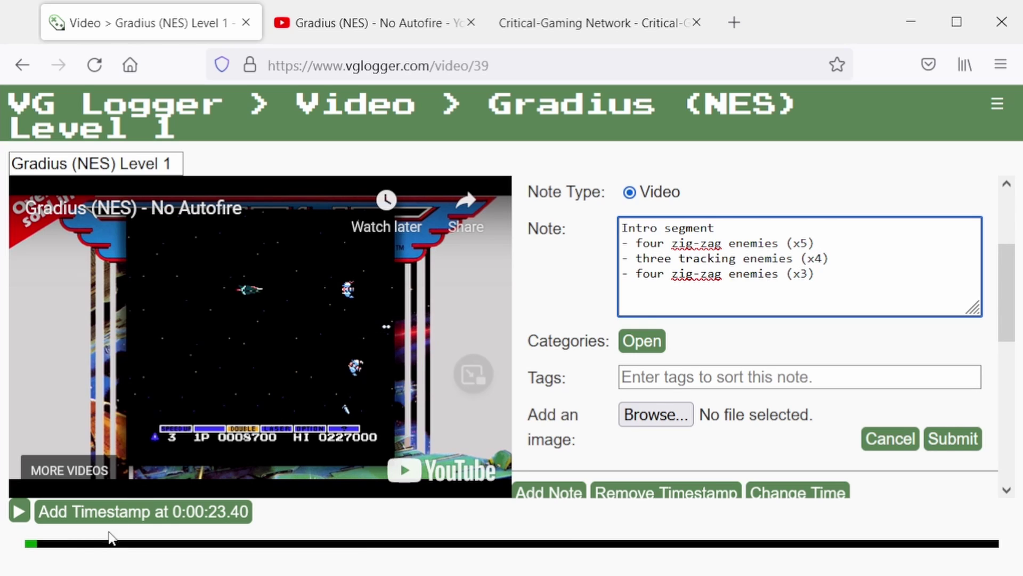
Rewind the video, replay it to about 0:00:22.8, and add the note line "- three tracking enemies".
click(33, 544)
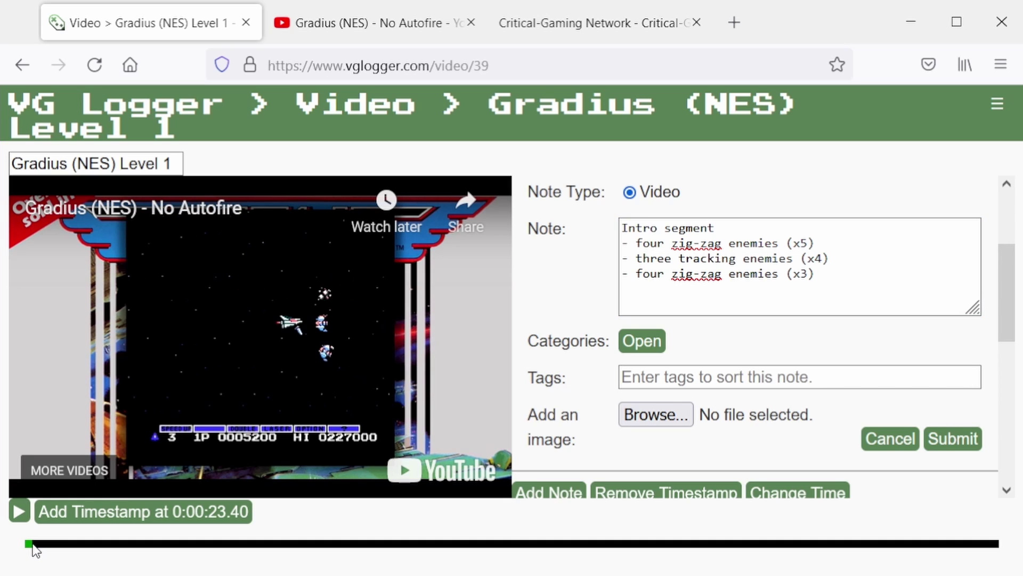
click(15, 513)
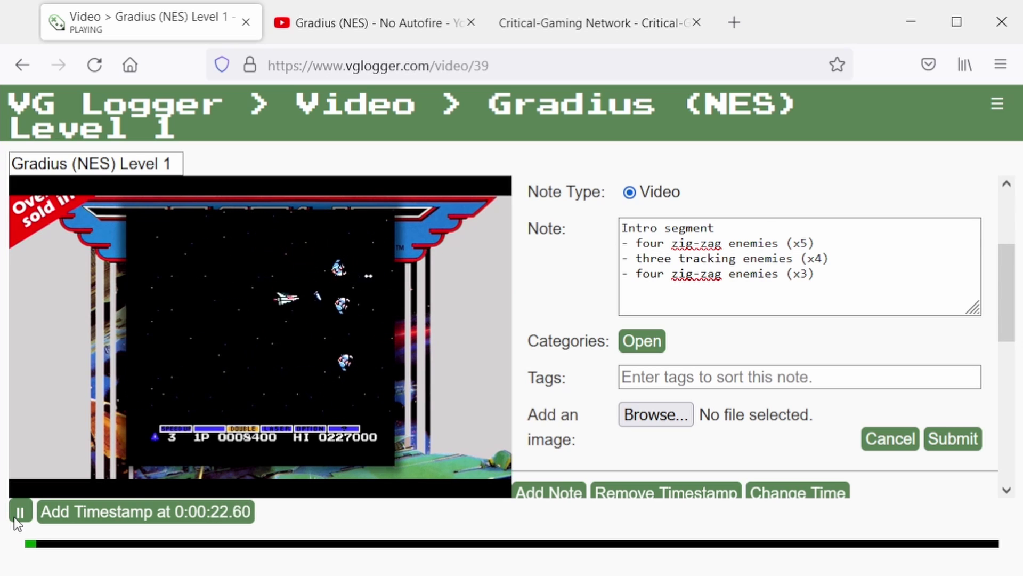
click(14, 517)
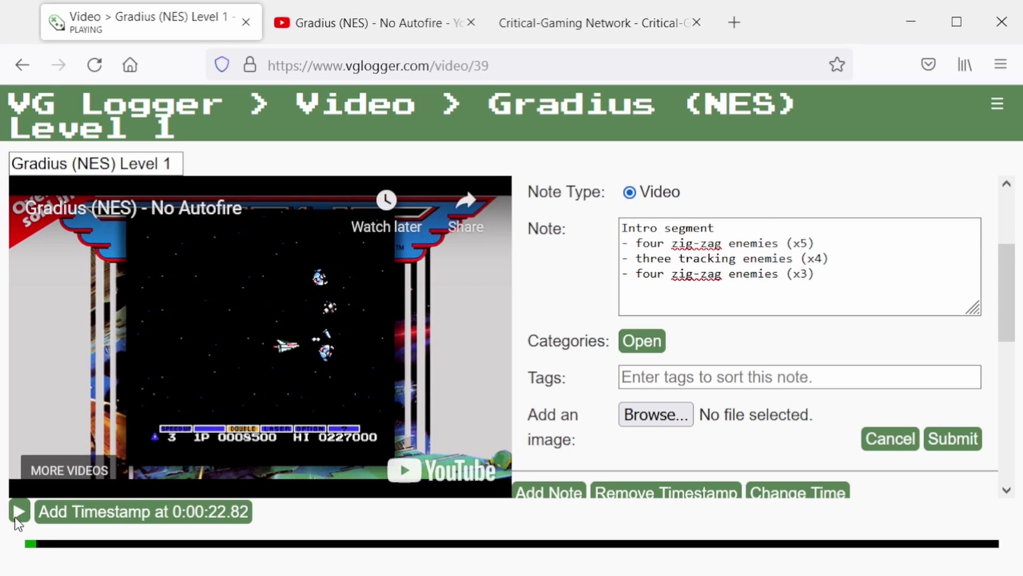
click(839, 295)
text(- thre)
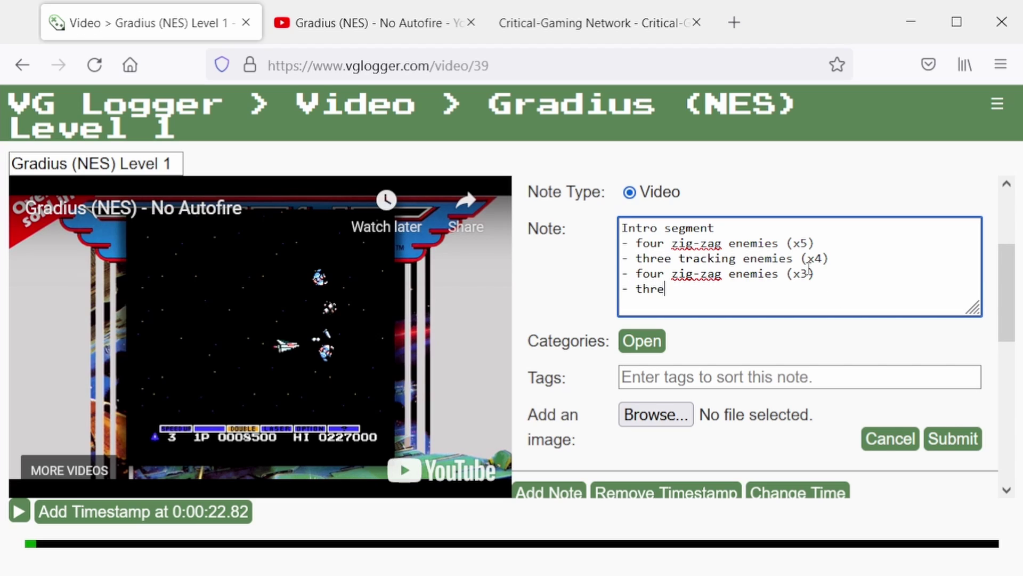
text(e tracking enemies)
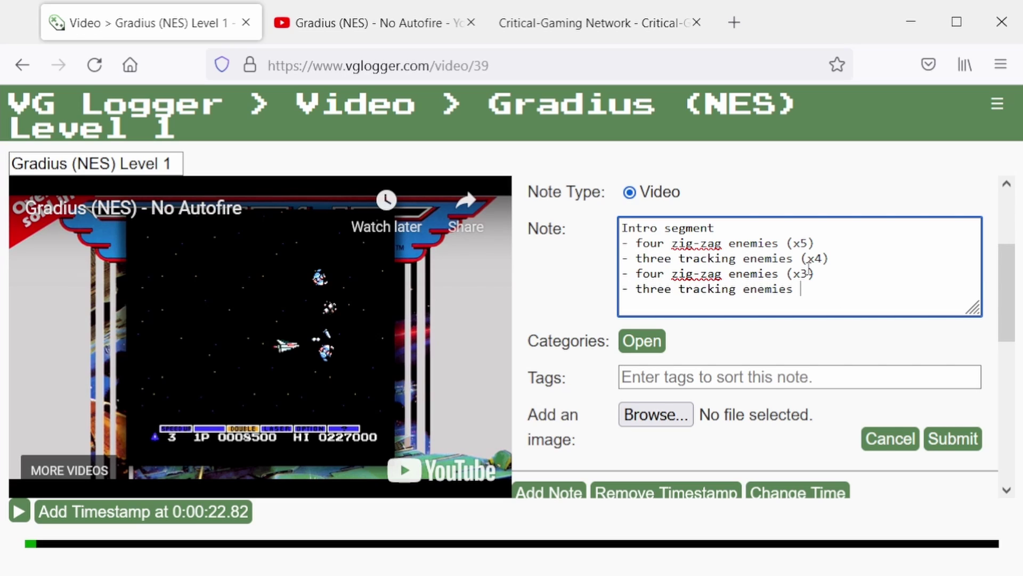
Play the video on to about 0:00:25.5, pause it, and append "(x3)" to the last tracking enemies line.
click(18, 515)
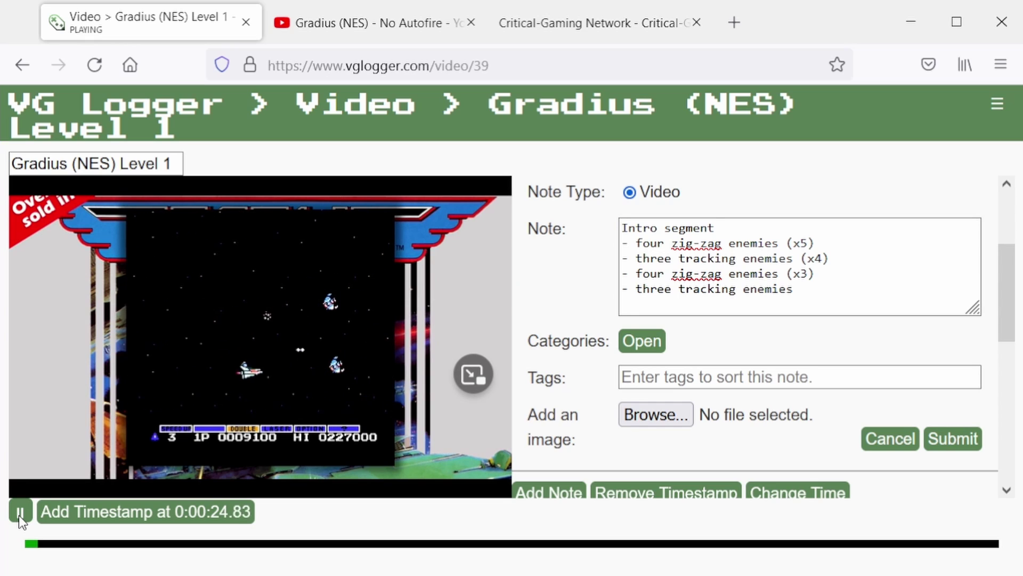
click(18, 514)
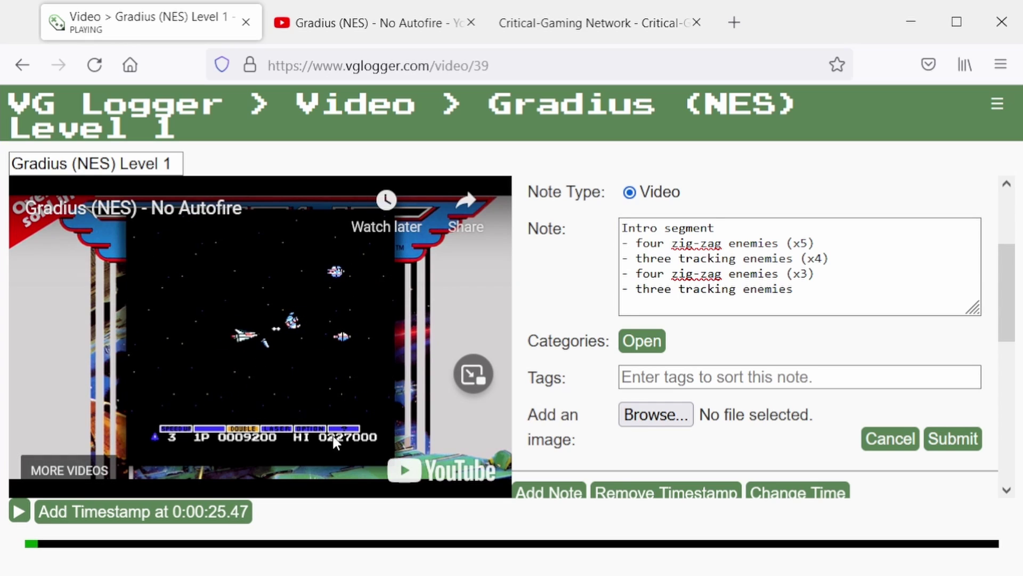
click(829, 285)
text((x3) )
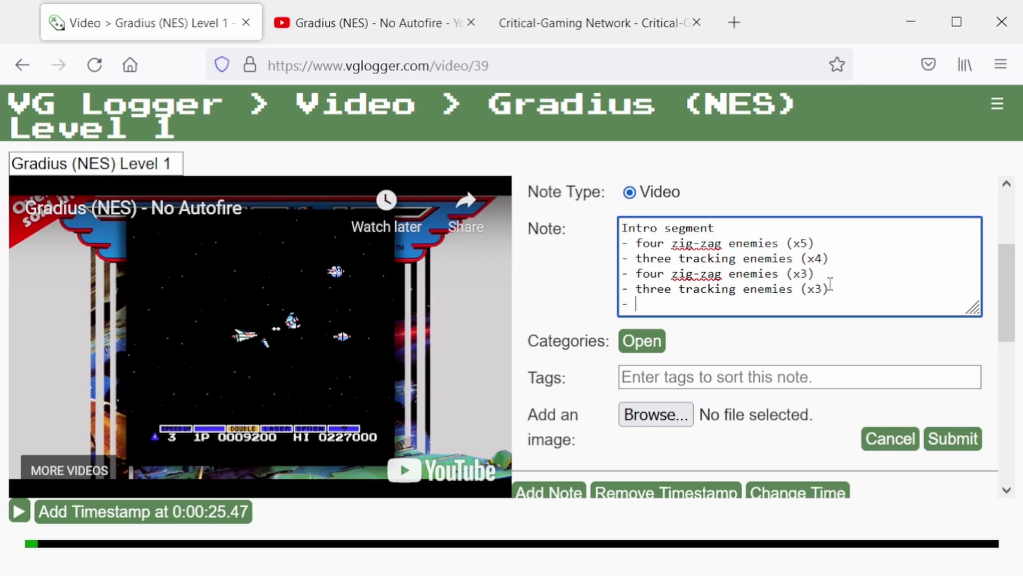
Add the note line "- two sine wave enemies (two red)" while playing the video in short stretches to about 0:00:28.4.
text(- sine wave enemies)
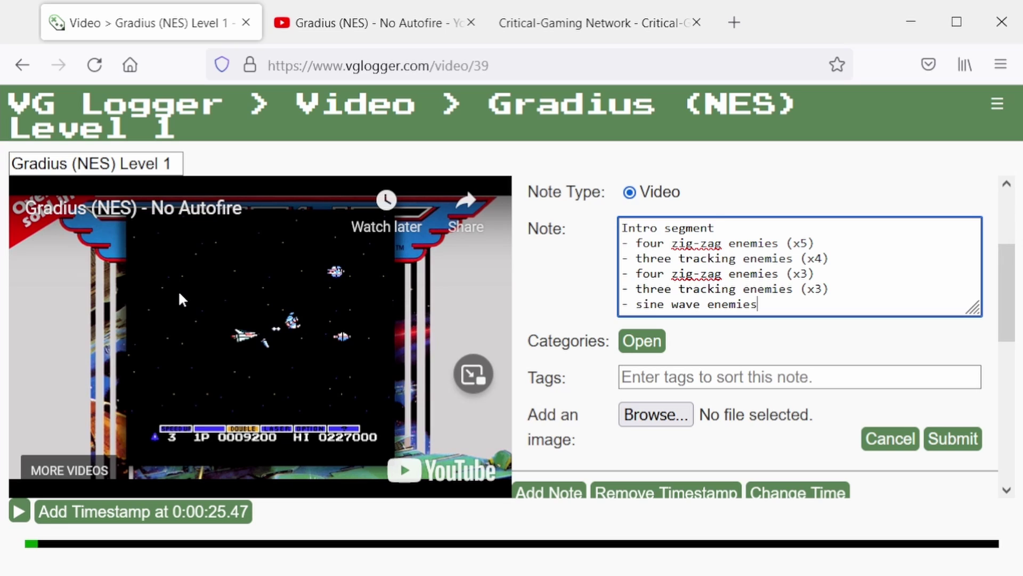
click(21, 511)
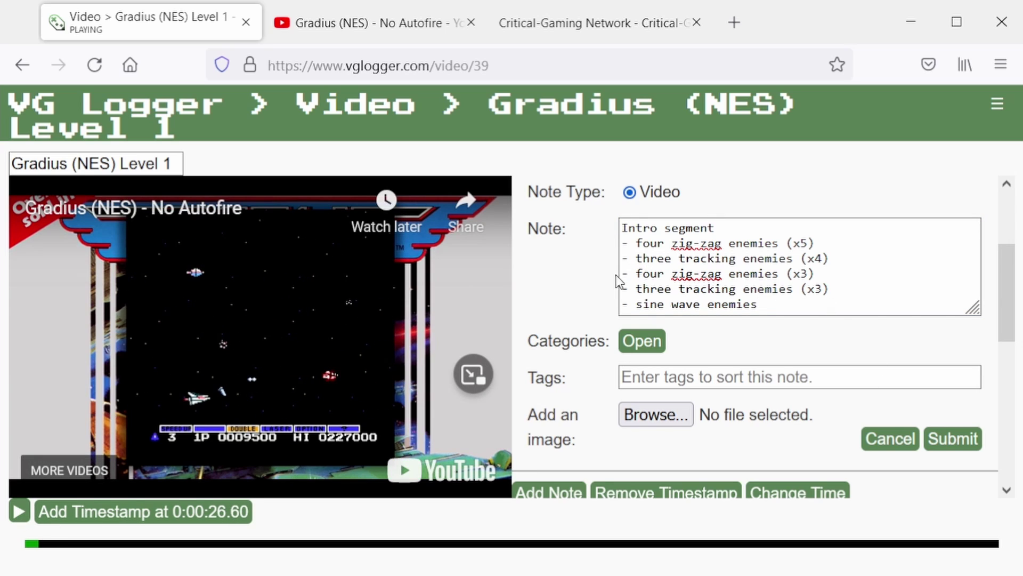
click(627, 303)
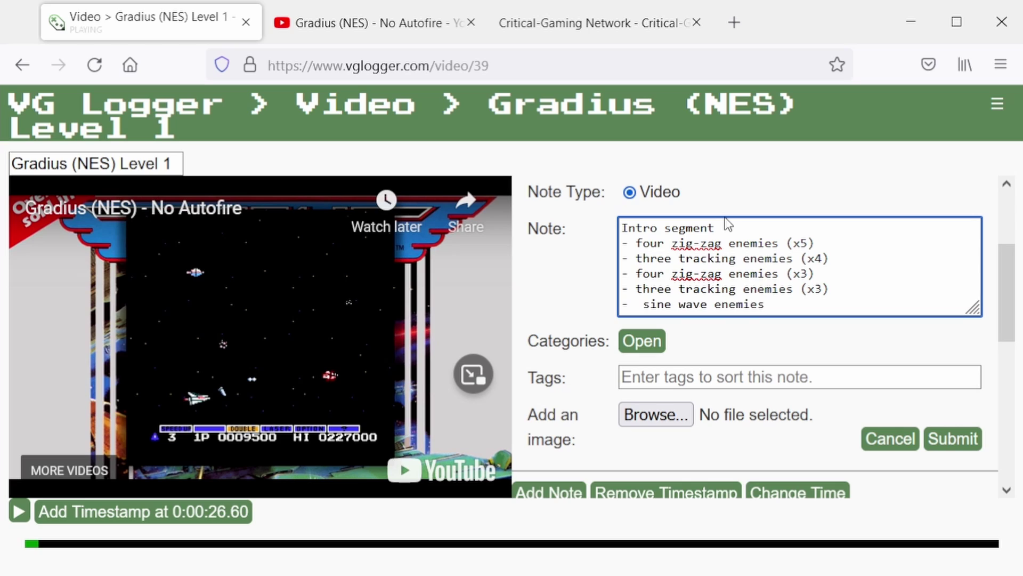
text(two)
key(End)
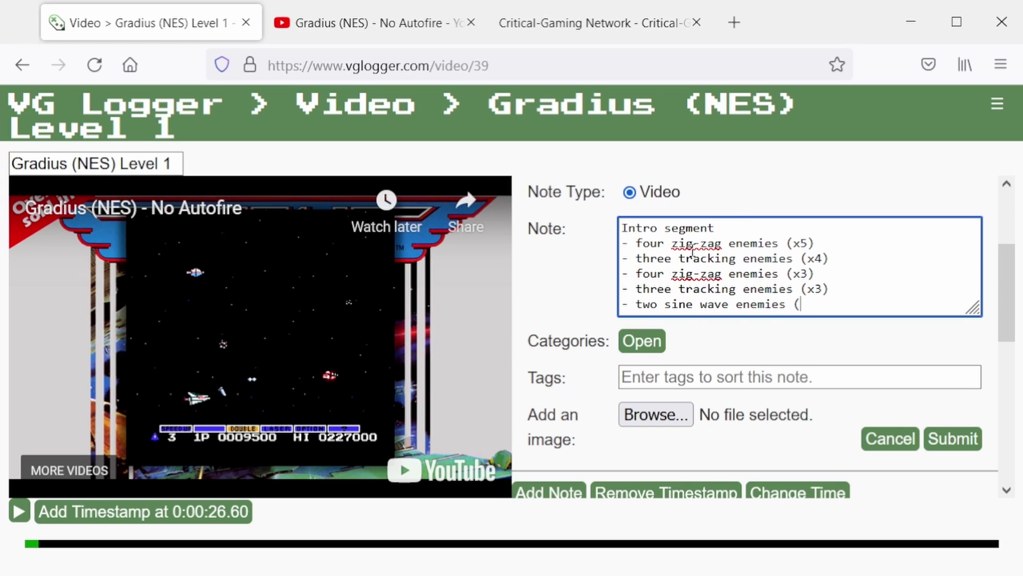
text((two red))
click(19, 513)
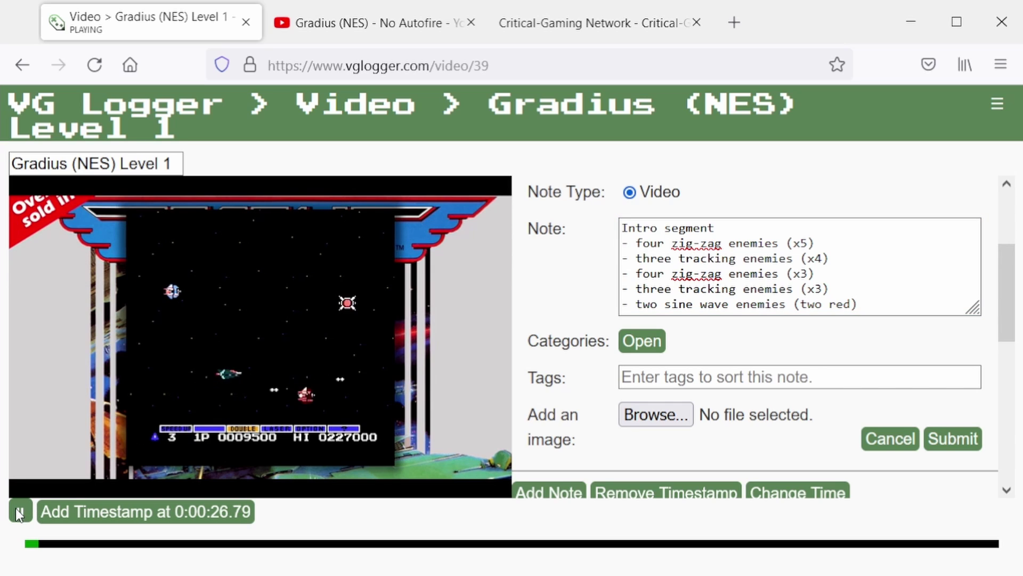
click(19, 513)
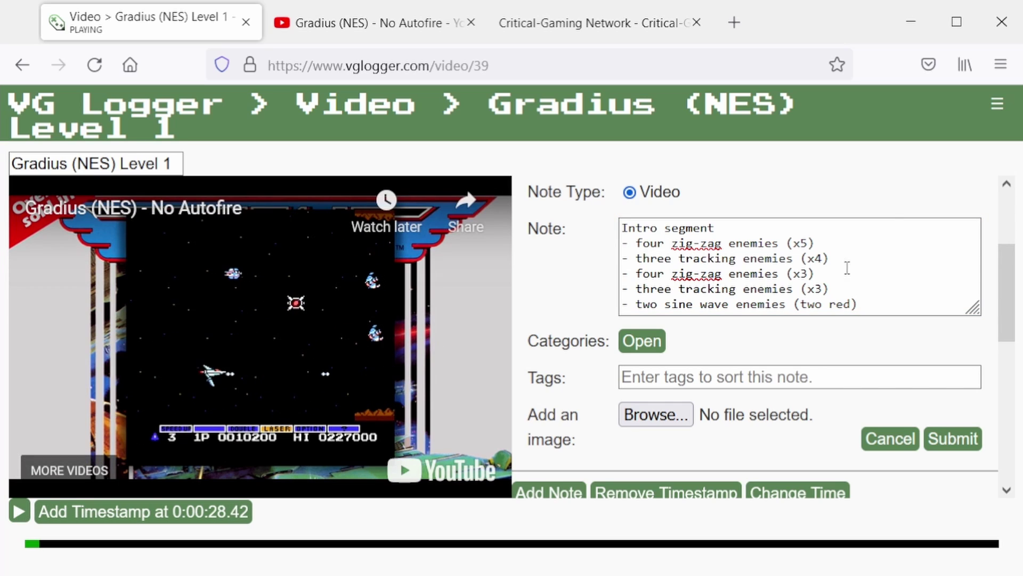
Insert "(x3)" before "(two red)" in the sine wave enemies line of the note.
click(795, 307)
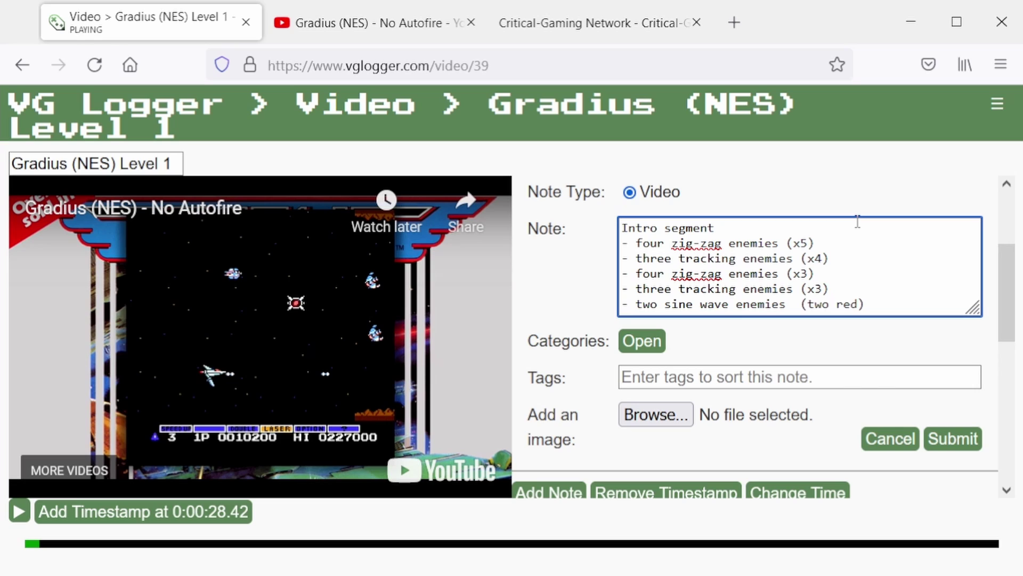
text((x3))
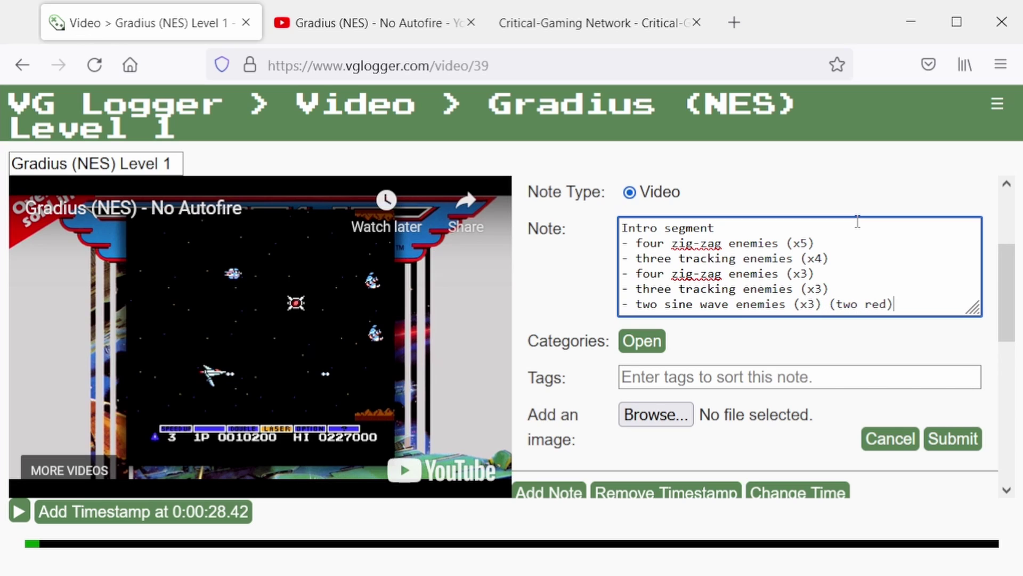
key(End)
Add the line "- three tracking enemies" at the end of the note.
key(Return)
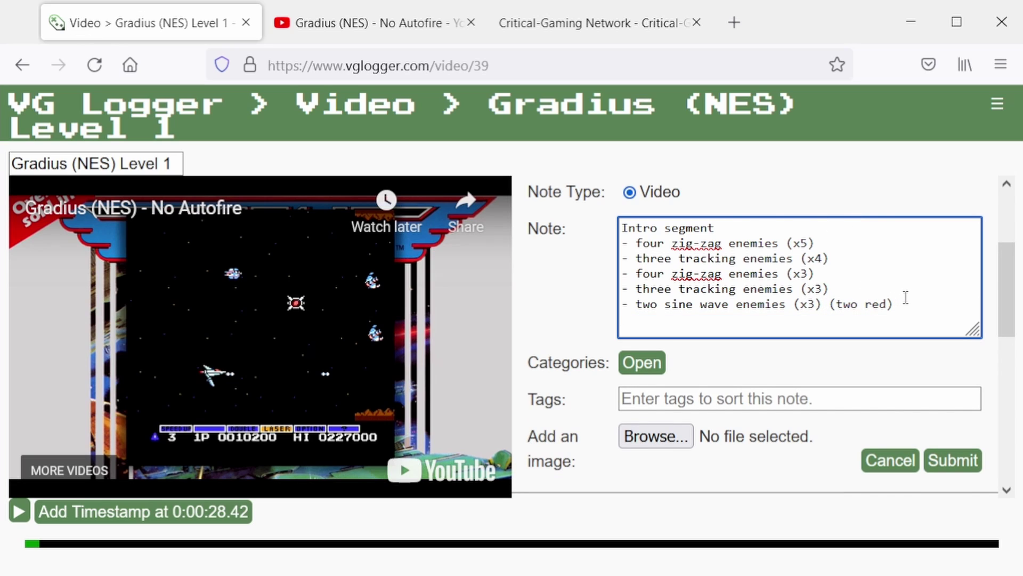
drag(905, 294, 870, 304)
click(925, 281)
text(three tracking ene)
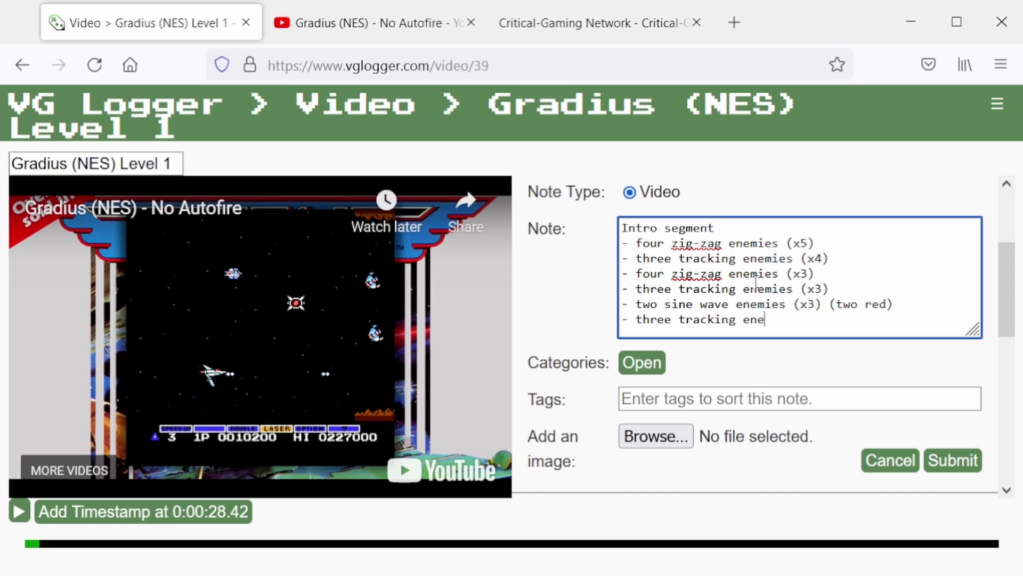
text(mies)
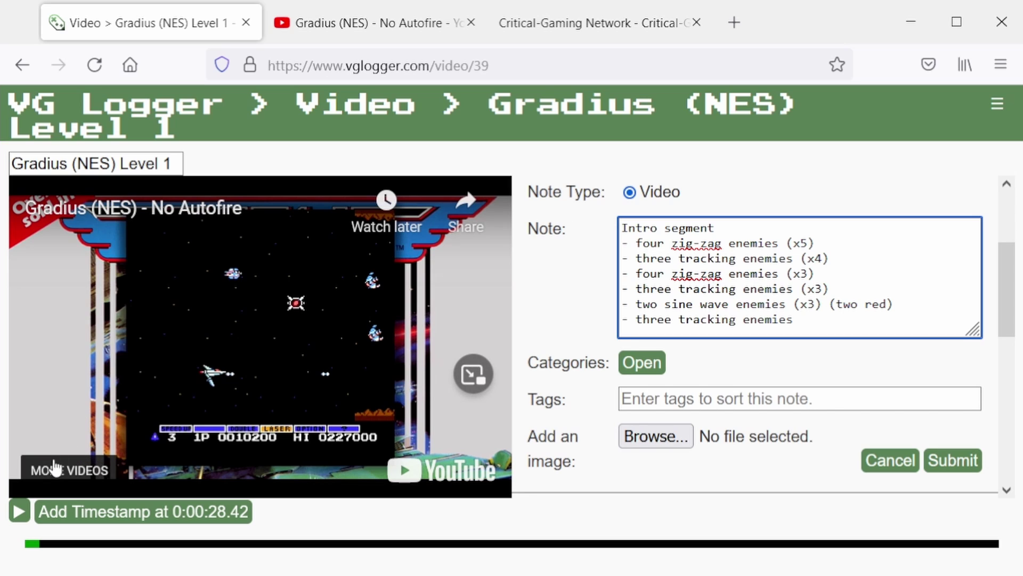
Play the video on to about 0:00:32.25, pause it, and append "(x3)" to the last tracking enemies line.
click(20, 513)
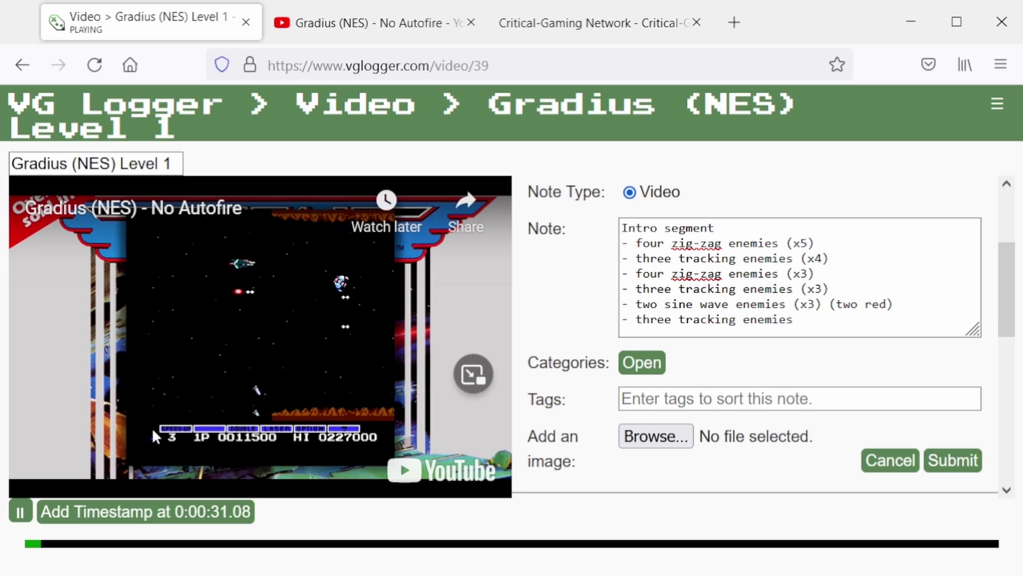
click(21, 512)
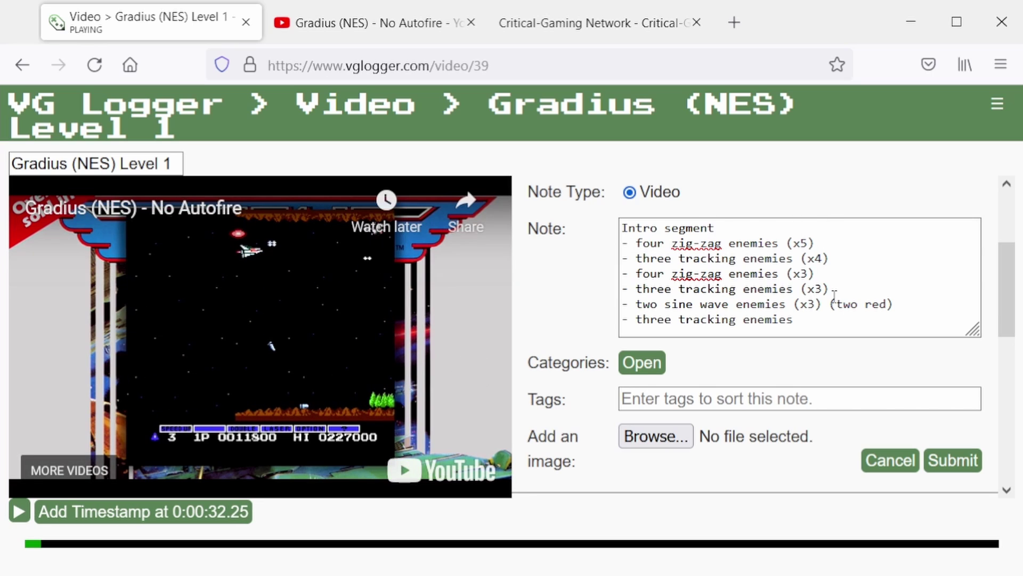
click(848, 321)
text(3))
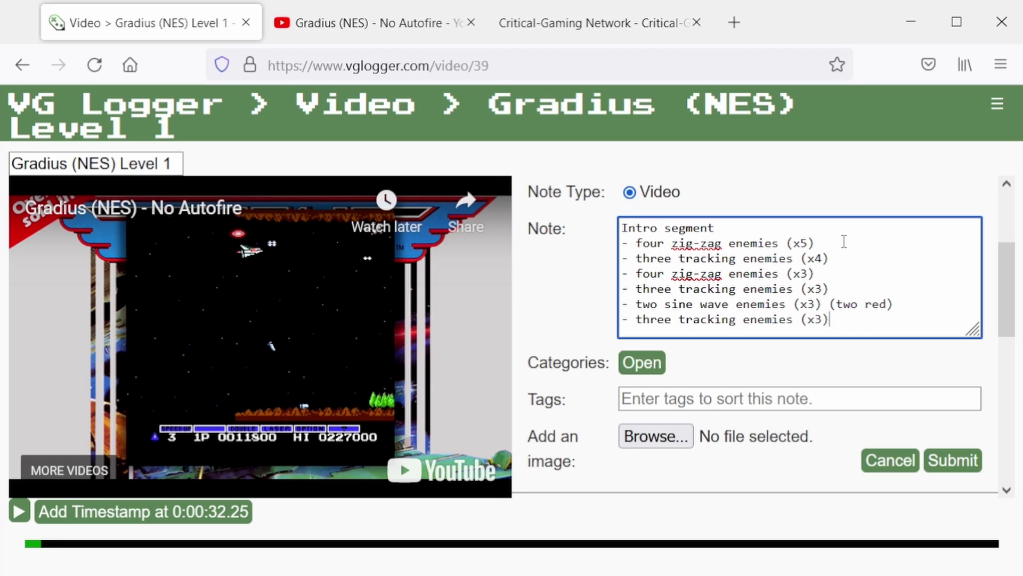
Check the enemy wave lines by highlighting them, and submit the edited "Intro segment" note.
drag(831, 243, 618, 244)
drag(881, 260, 902, 320)
click(819, 271)
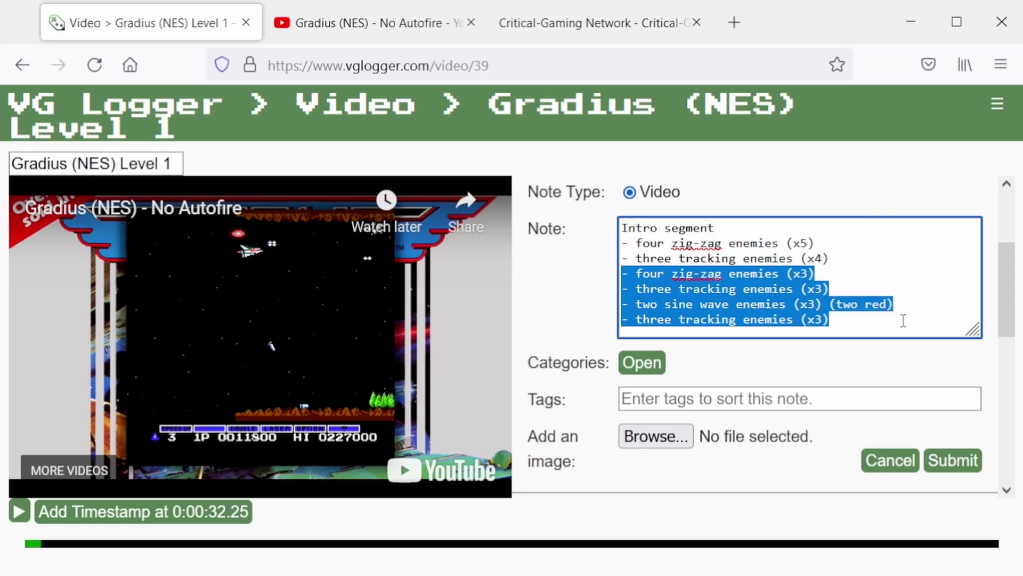
click(895, 326)
scroll(706, 398, down, 2)
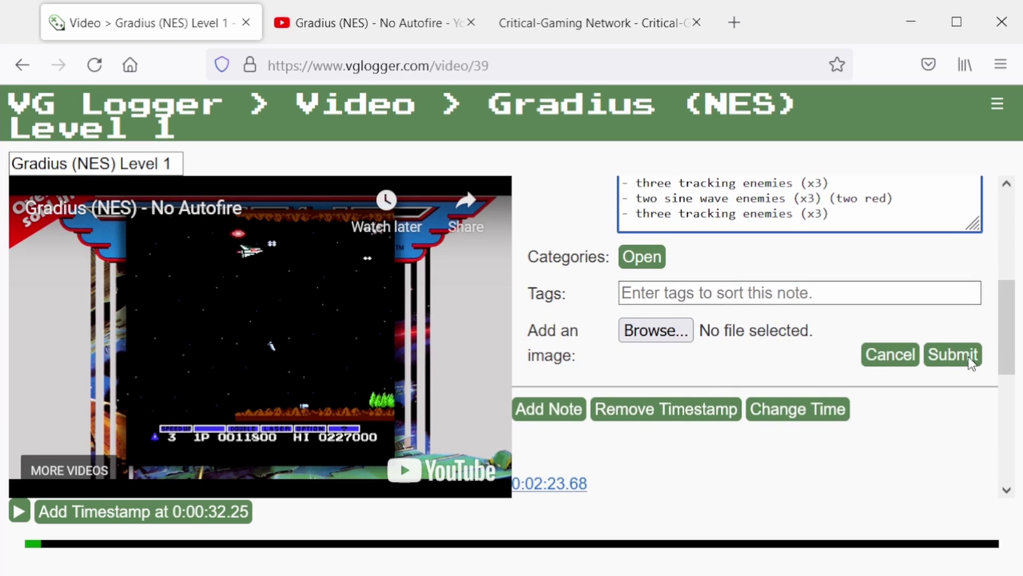
click(953, 357)
scroll(848, 361, up, 5)
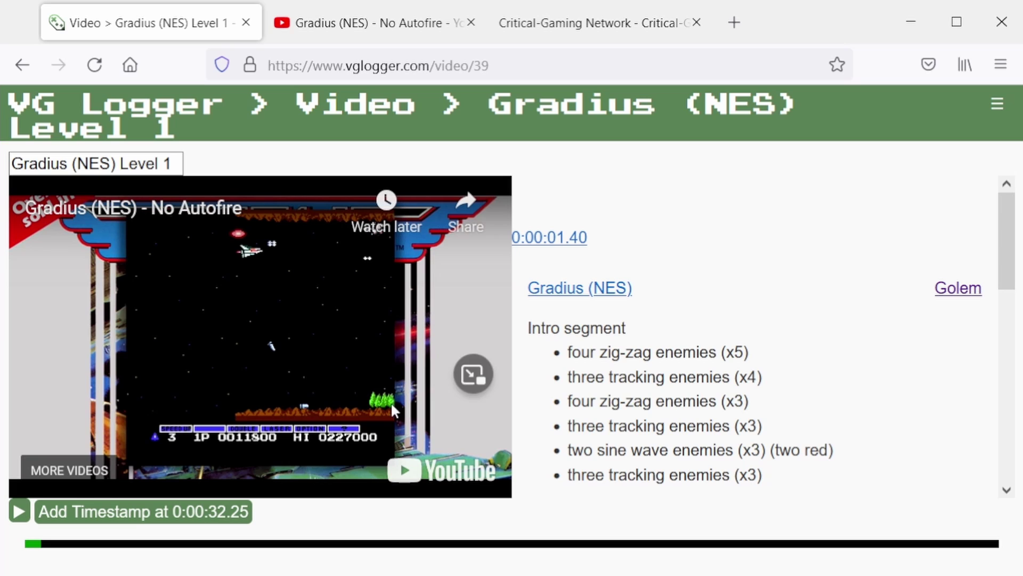
Look over the saved notes and add a video timestamp at 0:00:32.25.
scroll(720, 356, down, 4)
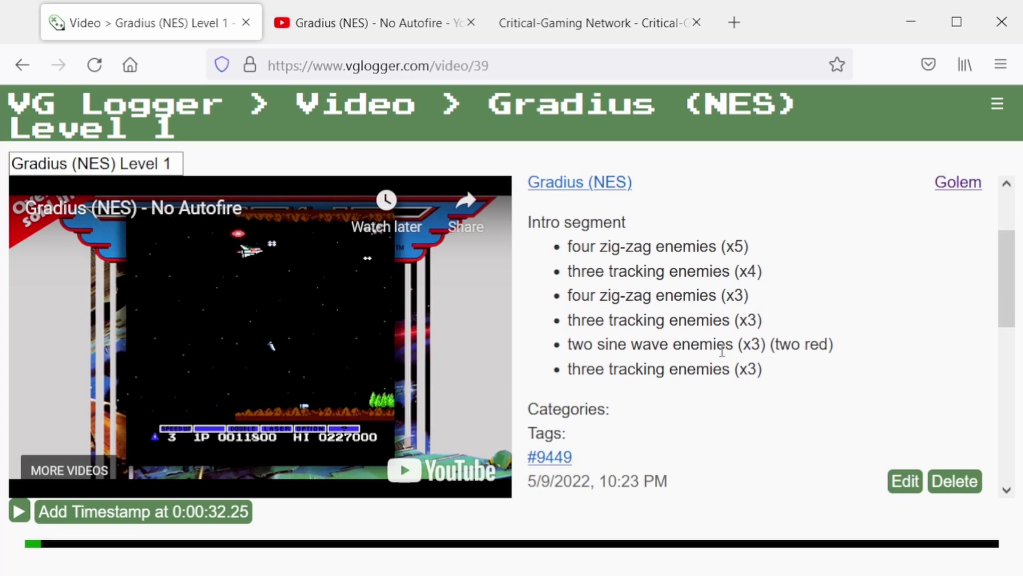
scroll(718, 356, down, 2)
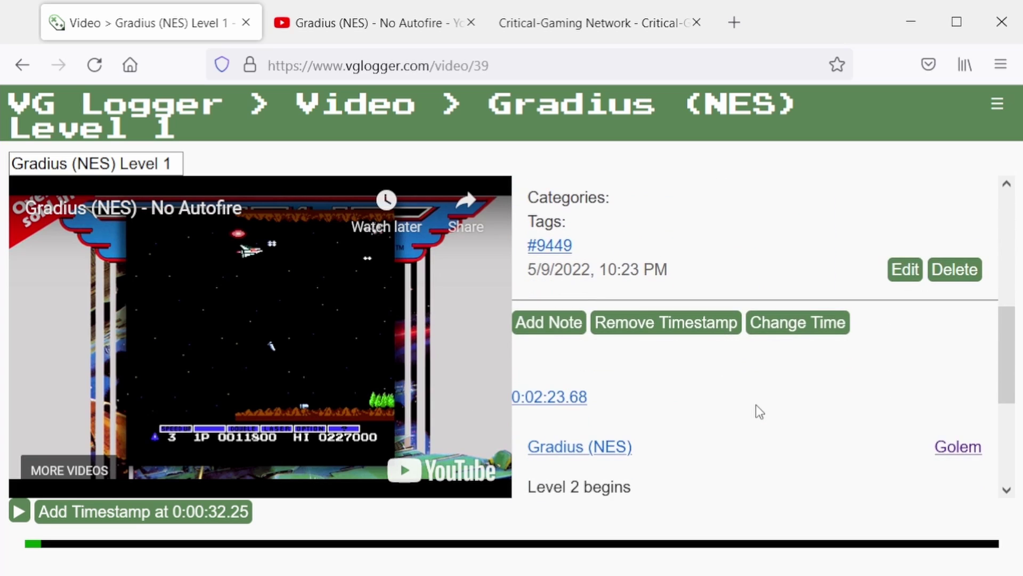
scroll(756, 410, down, 2)
scroll(760, 411, down, 2)
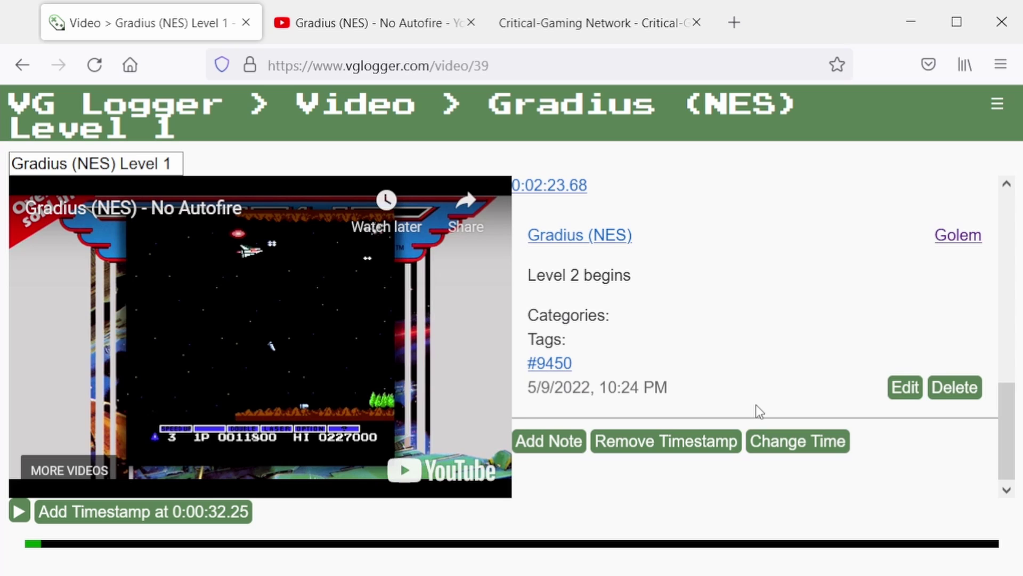
scroll(750, 389, up, 4)
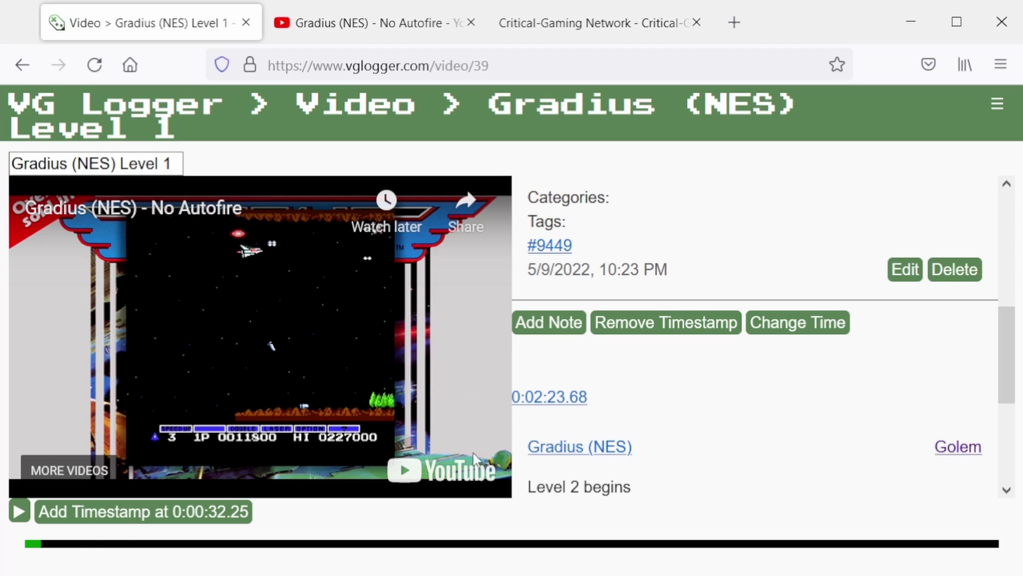
click(123, 511)
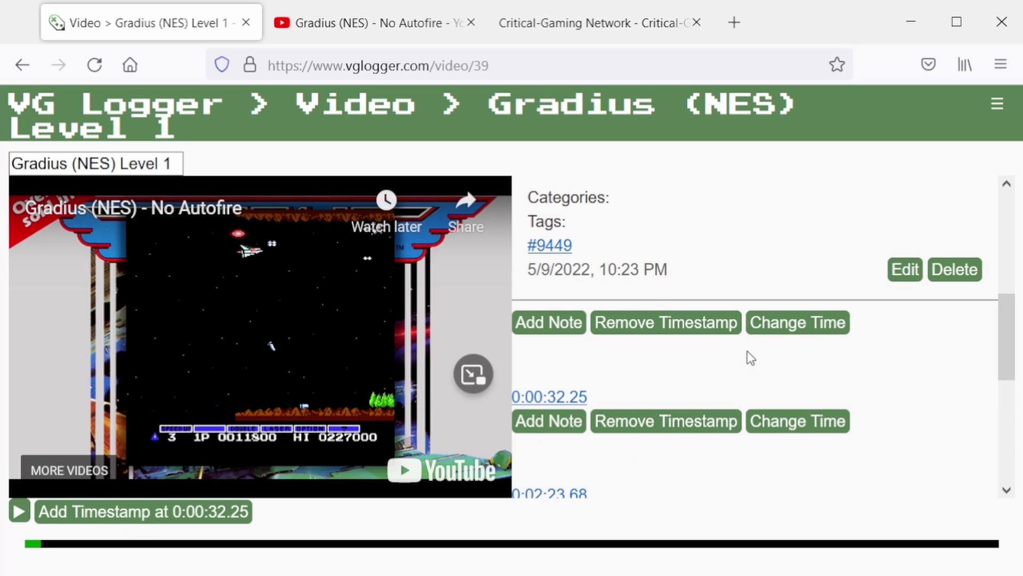
Add a note for the game Gradius (NES) reading "Body of the level" to the 0:00:32.25 timestamp and submit it.
scroll(747, 353, down, 2)
click(549, 315)
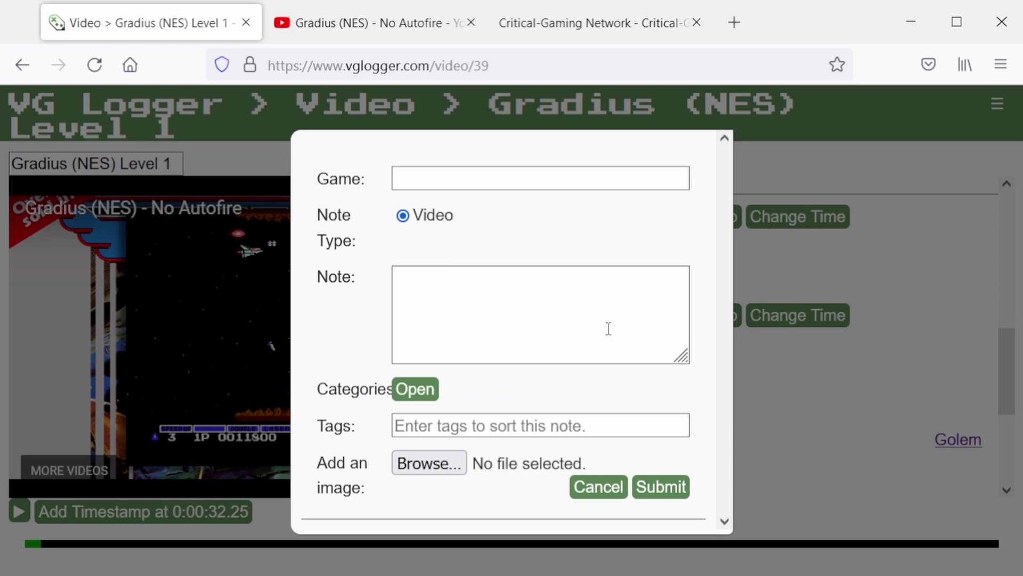
click(462, 175)
text(Gradius)
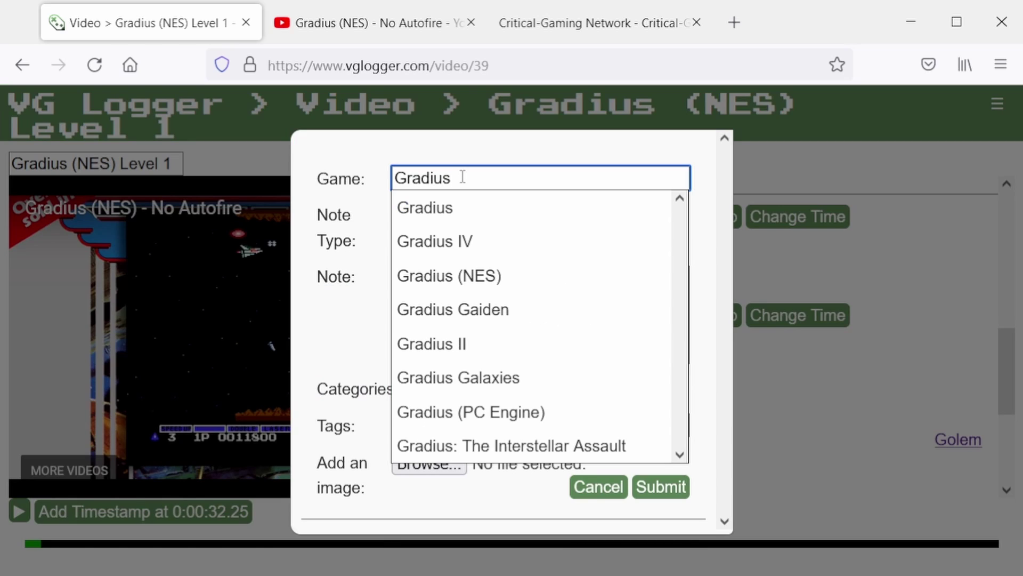
click(511, 277)
click(557, 294)
text(Body of the level)
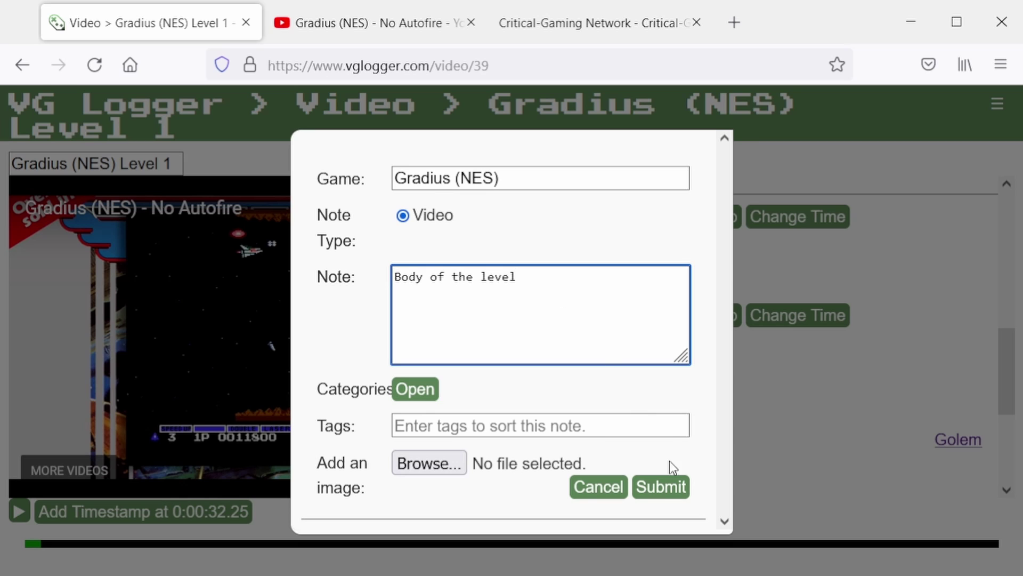
click(676, 486)
Test the timestamp links by jumping the video to 0:00:01.40 and on to 0:00:32.25.
scroll(769, 402, up, 10)
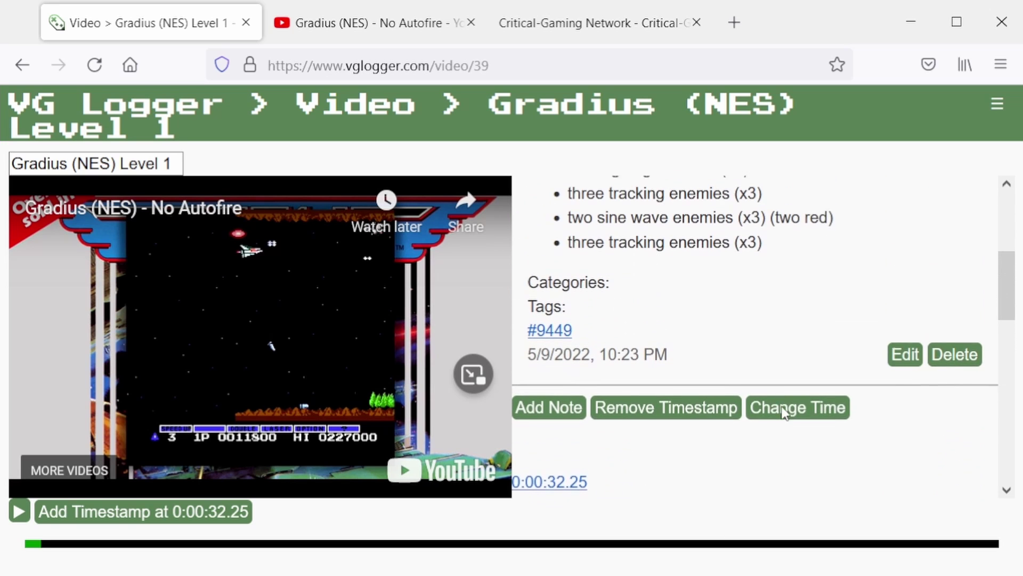
click(566, 239)
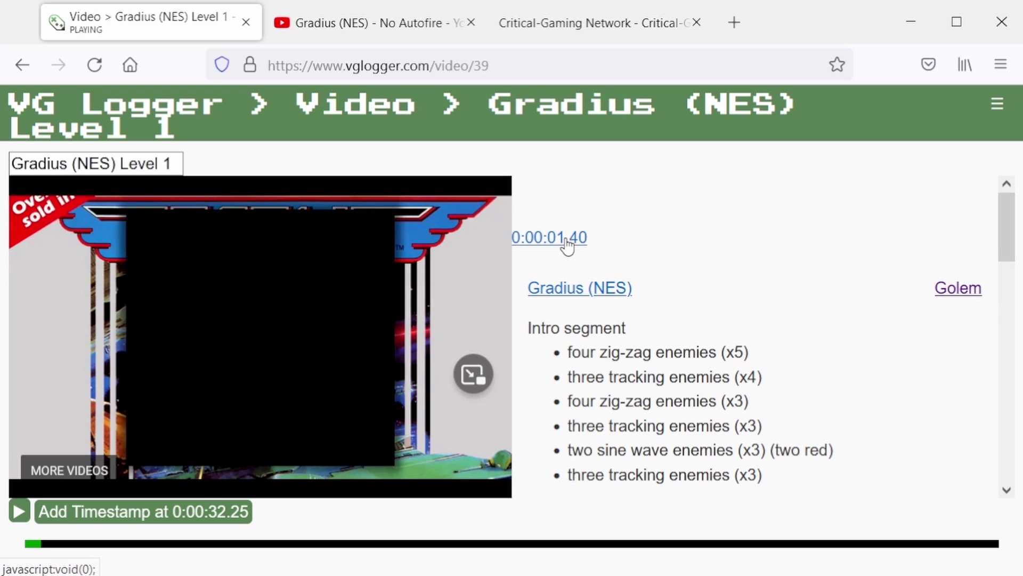
scroll(709, 295, down, 2)
scroll(708, 295, down, 8)
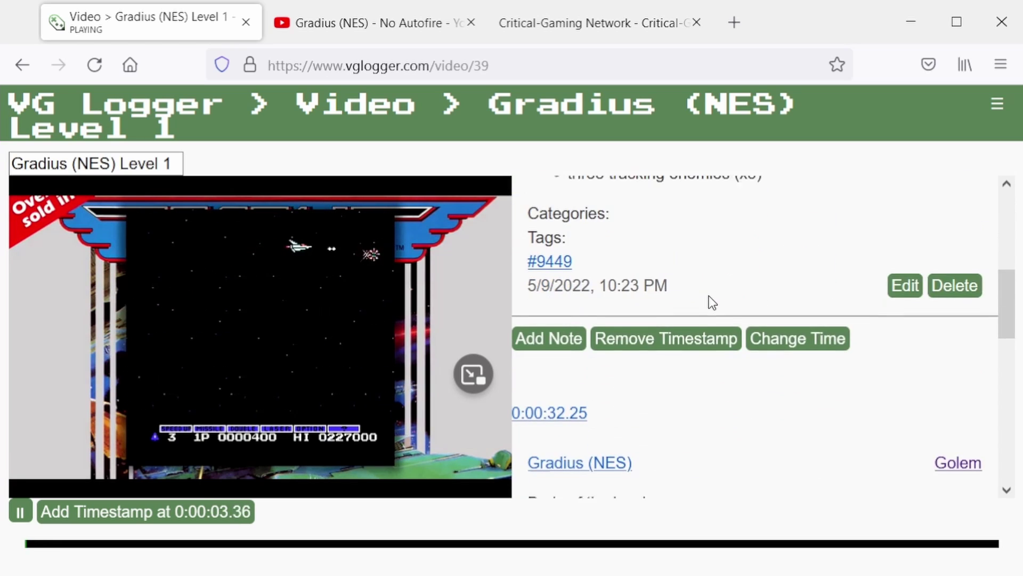
scroll(676, 283, up, 2)
click(557, 296)
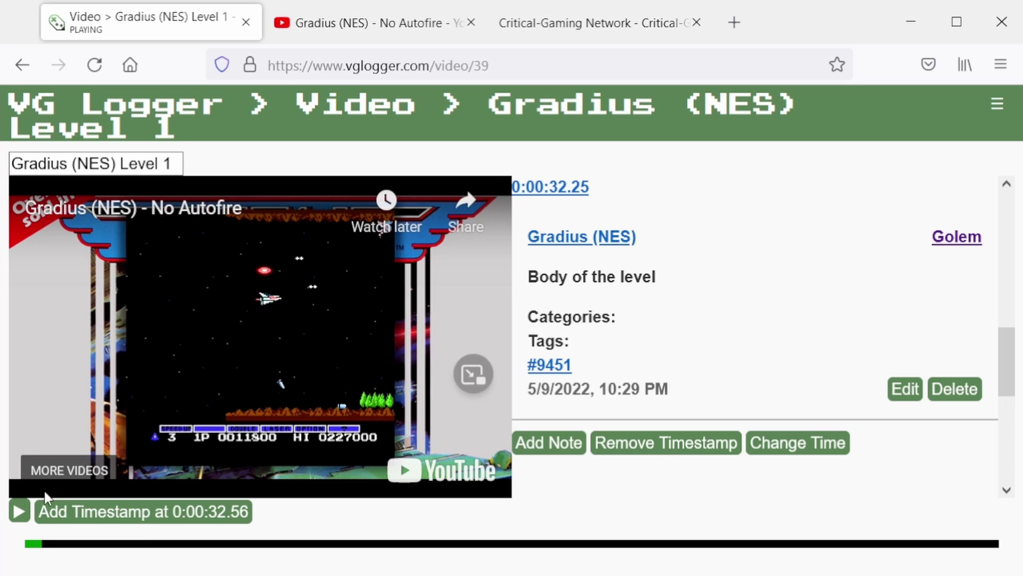
Play the video on to about 0:00:34.9, pause it, and jump to the 0:02:23.68 timestamp.
click(24, 508)
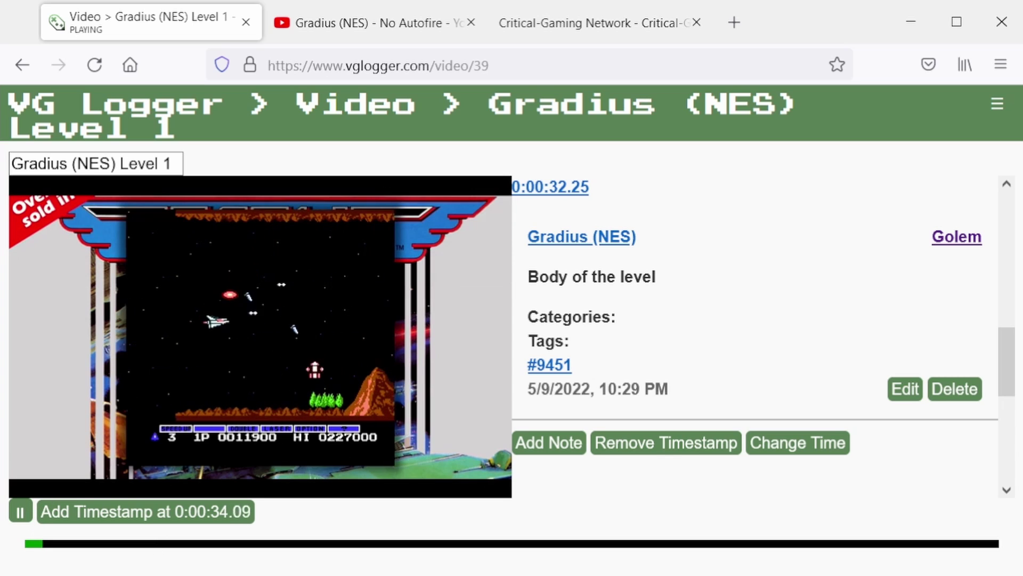
click(23, 510)
scroll(775, 260, down, 5)
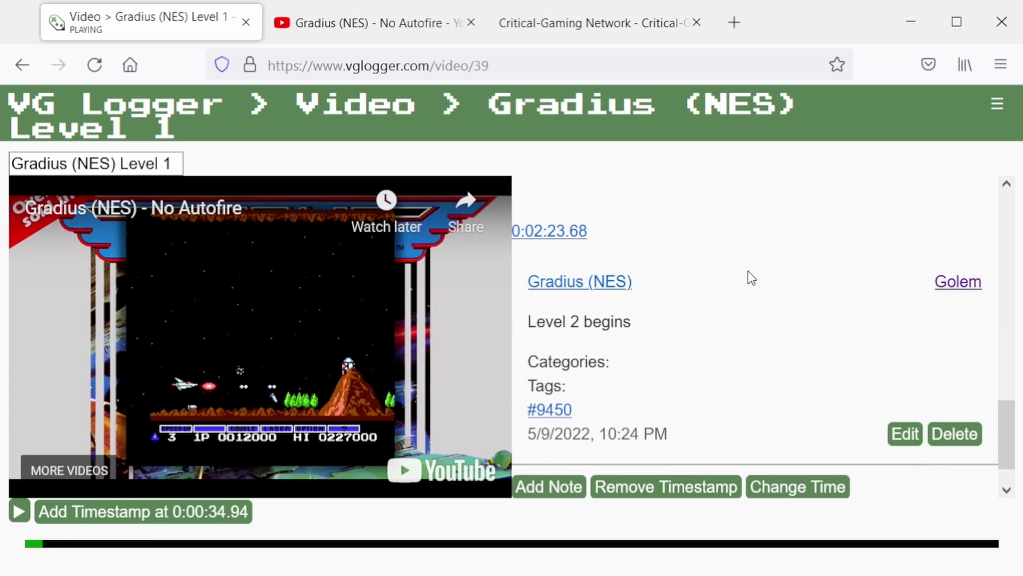
scroll(747, 276, up, 2)
click(566, 292)
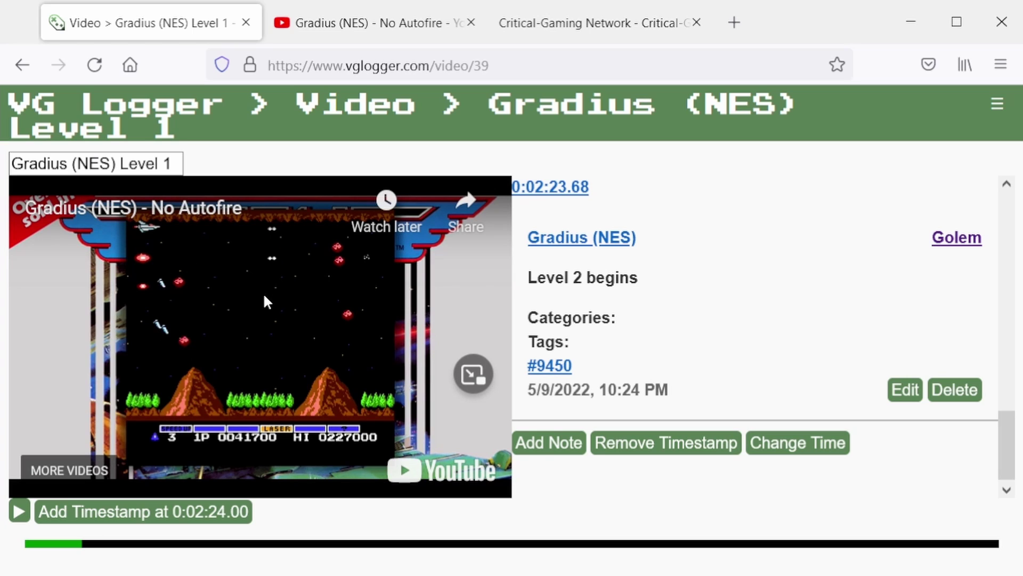
Rewind the video to shortly before the enemy spam, play it to about 0:01:39.6, pause, and add a timestamp there.
click(76, 546)
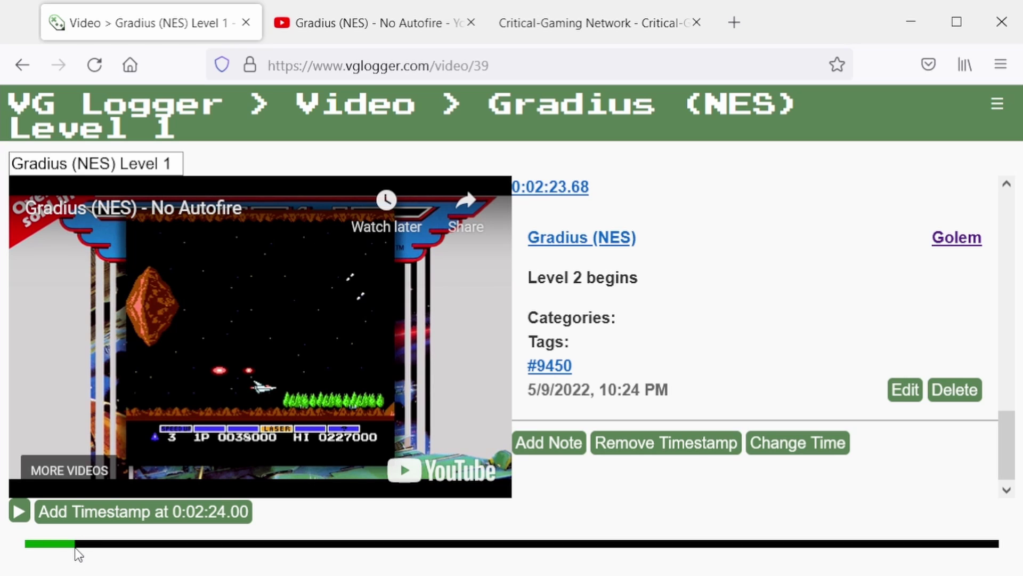
click(18, 513)
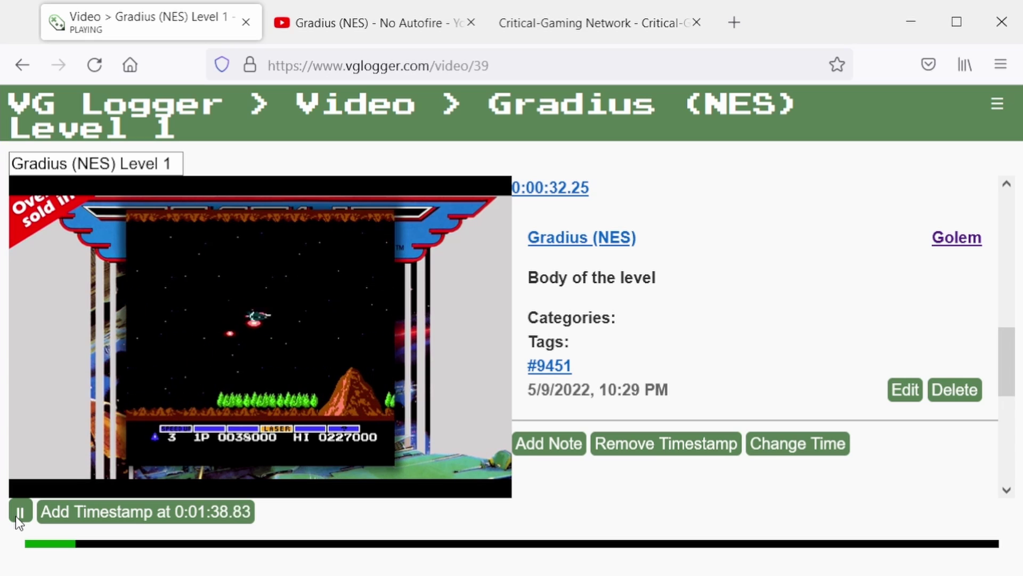
click(15, 515)
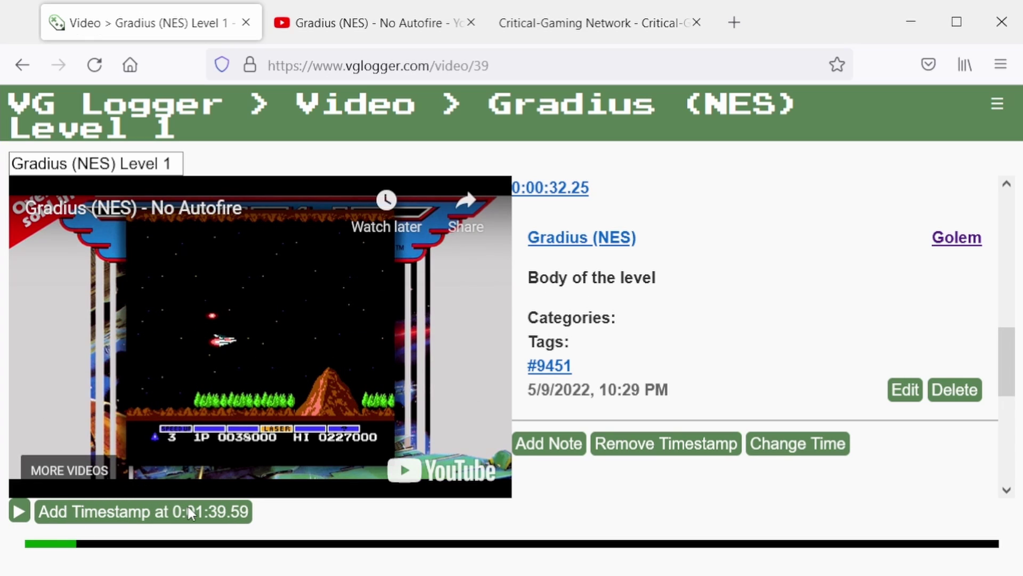
scroll(711, 300, down, 5)
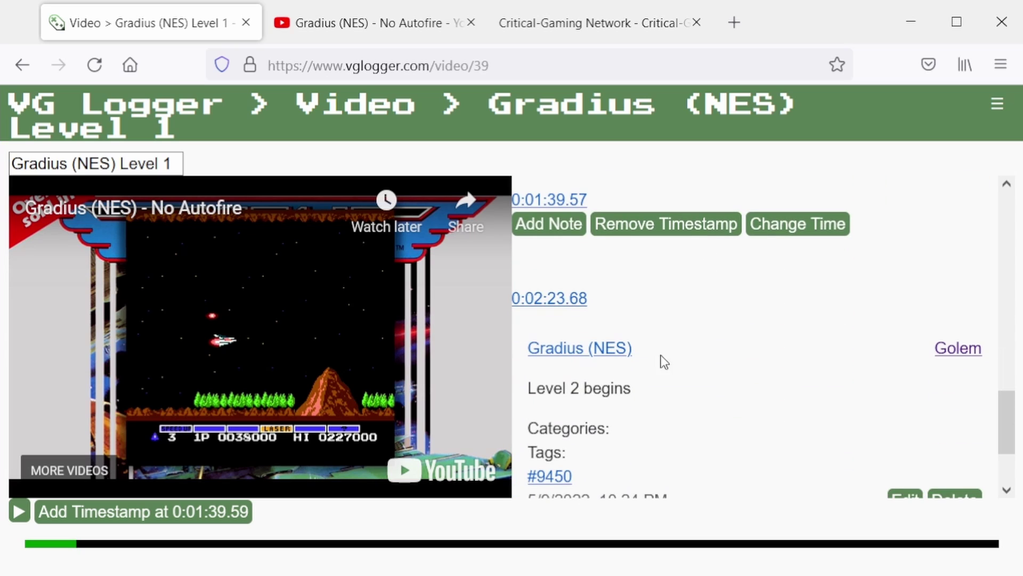
Add a note for Gradius (NES) reading "Enemy spam segment" to the 0:01:39.57 timestamp, submit it, and view the saved note.
scroll(542, 373, up, 2)
click(539, 333)
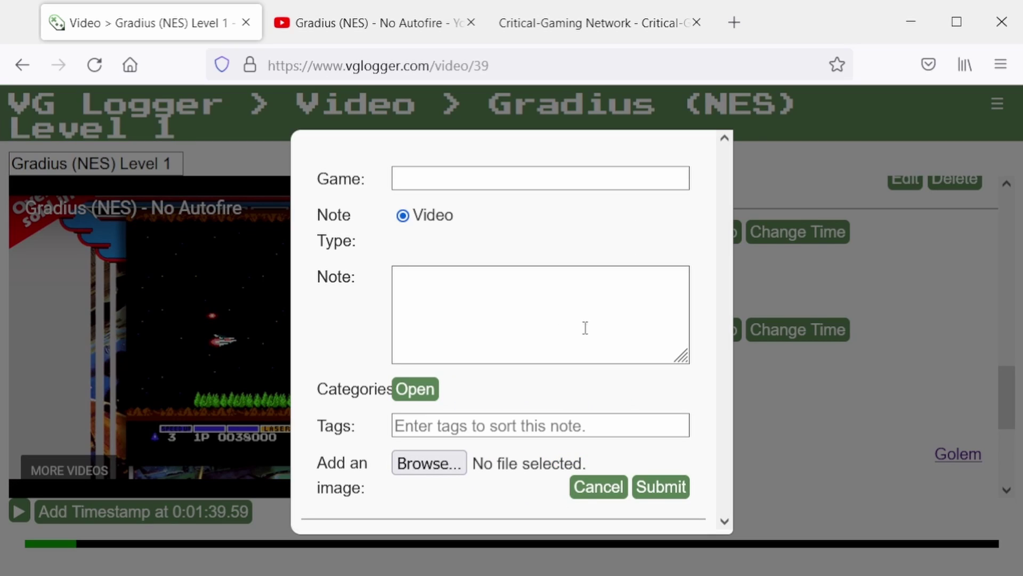
click(505, 173)
text(Gradius)
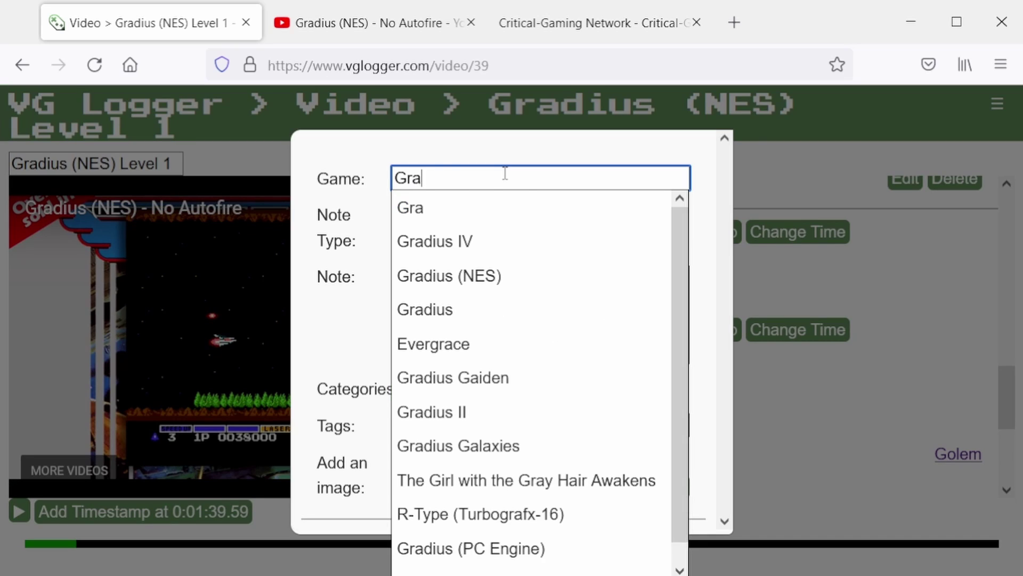
click(546, 272)
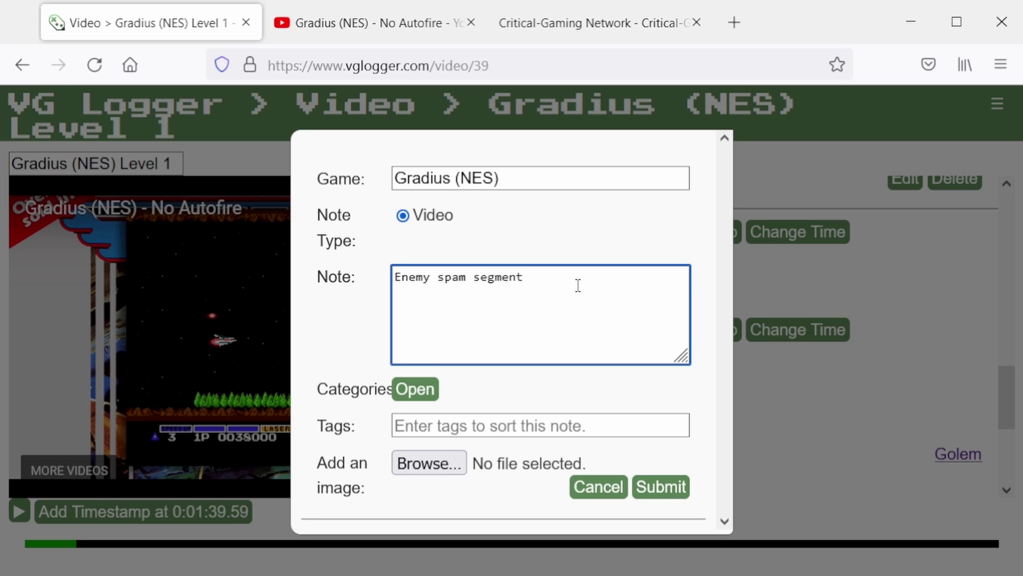
click(672, 482)
scroll(725, 411, down, 3)
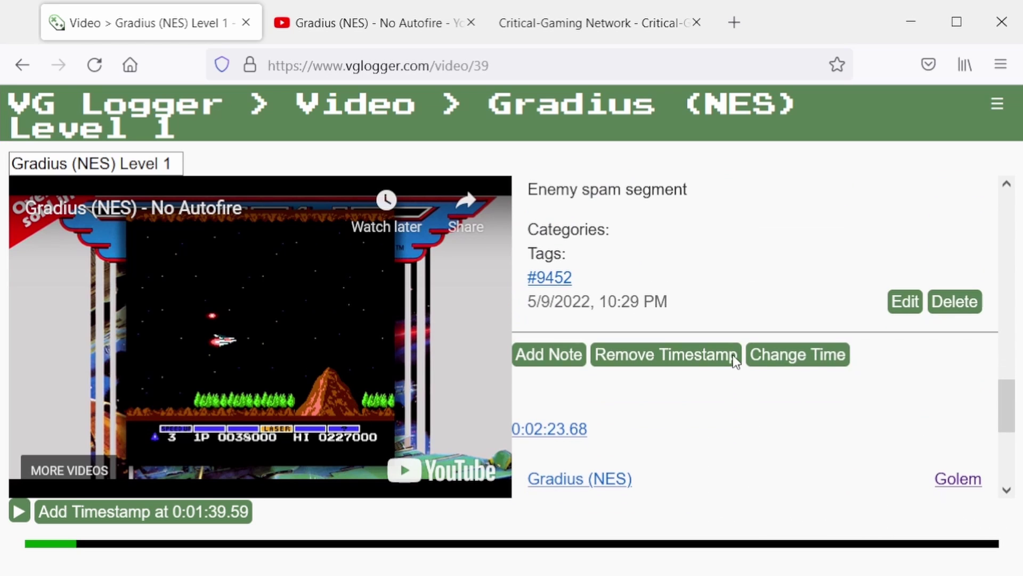
scroll(733, 353, up, 1)
scroll(734, 354, up, 1)
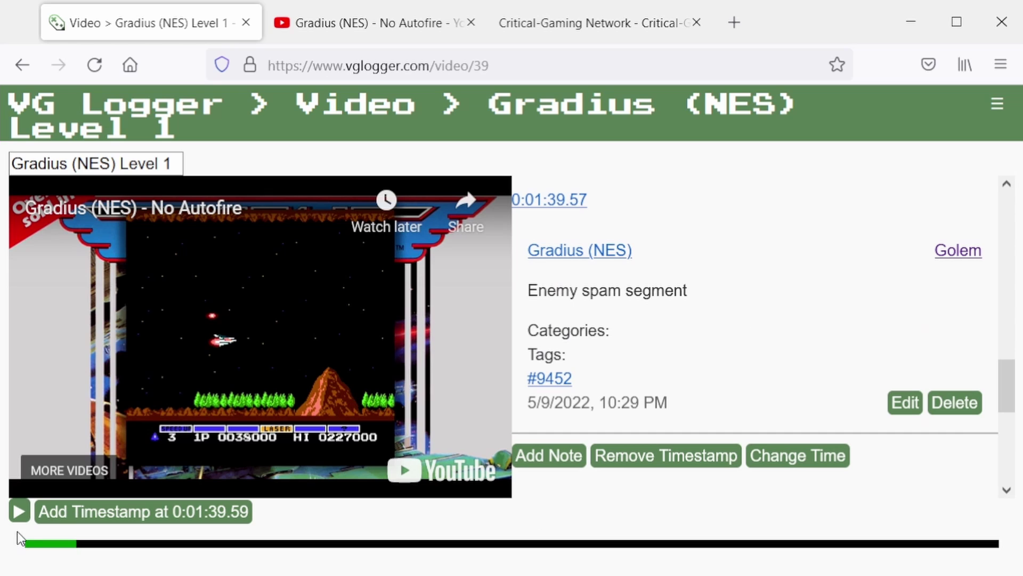
Advance the video to the start of the boss approach at about 0:02:08.9, pause it, and add a timestamp there.
click(19, 512)
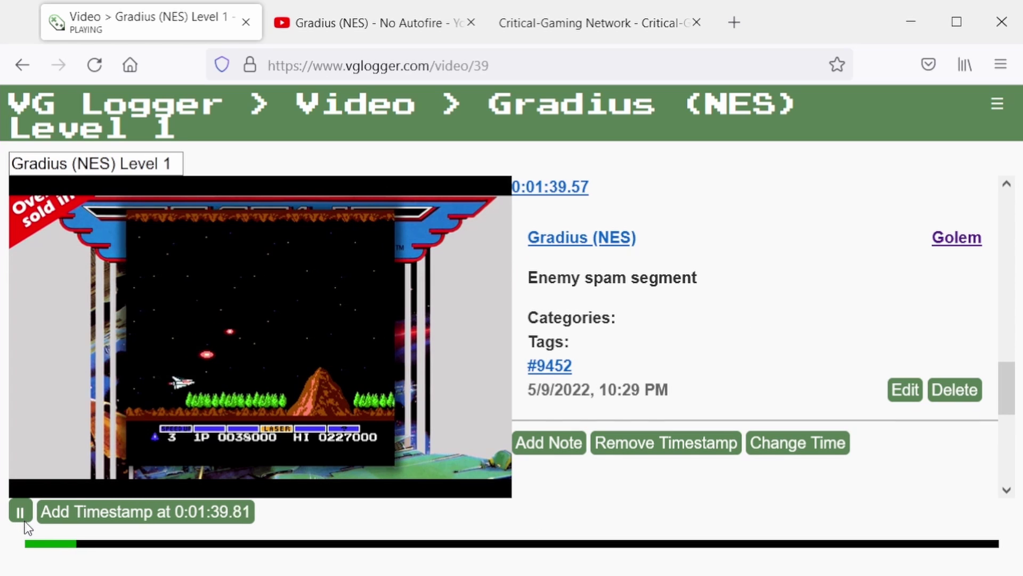
scroll(783, 237, down, 4)
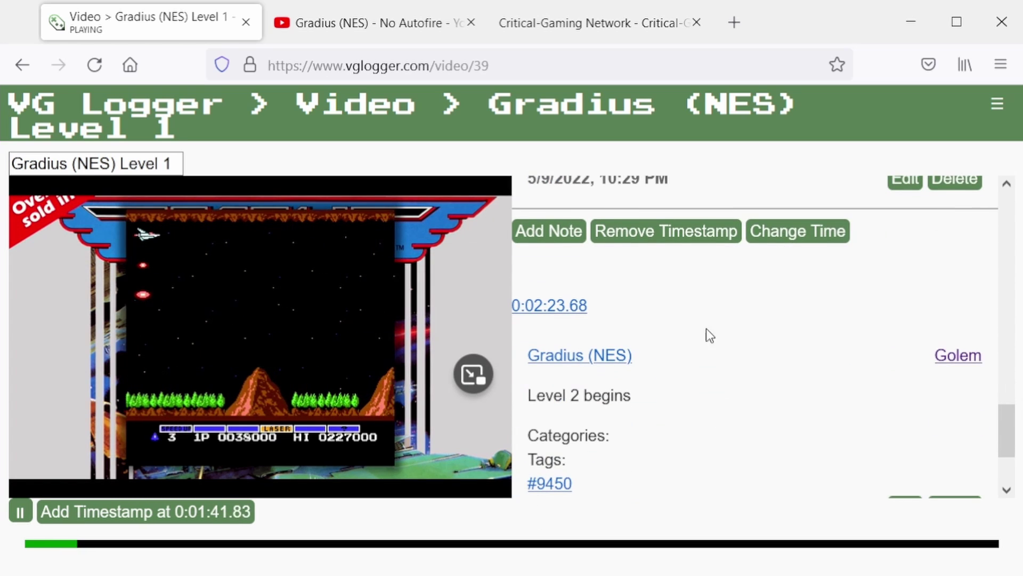
click(86, 544)
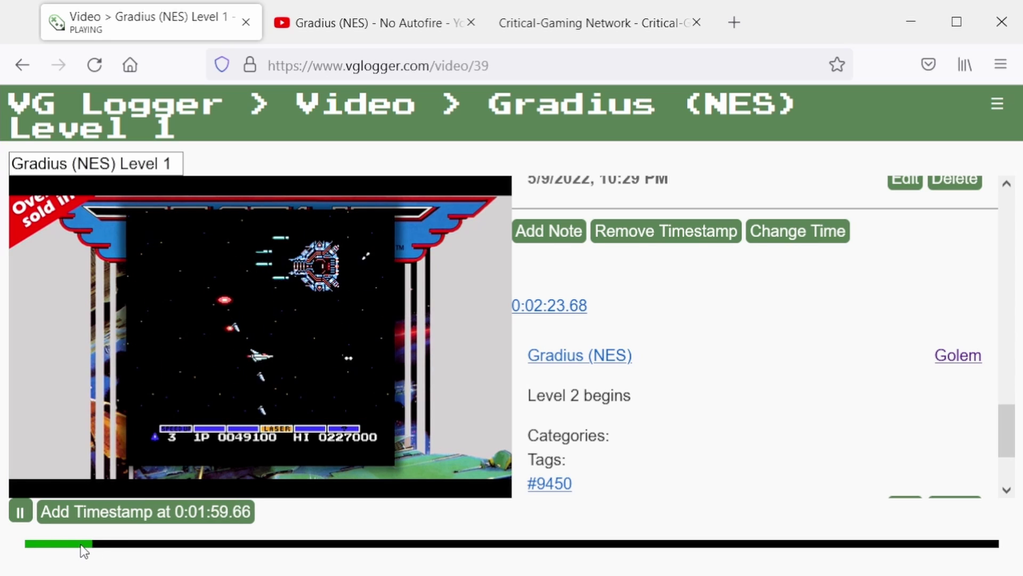
click(92, 544)
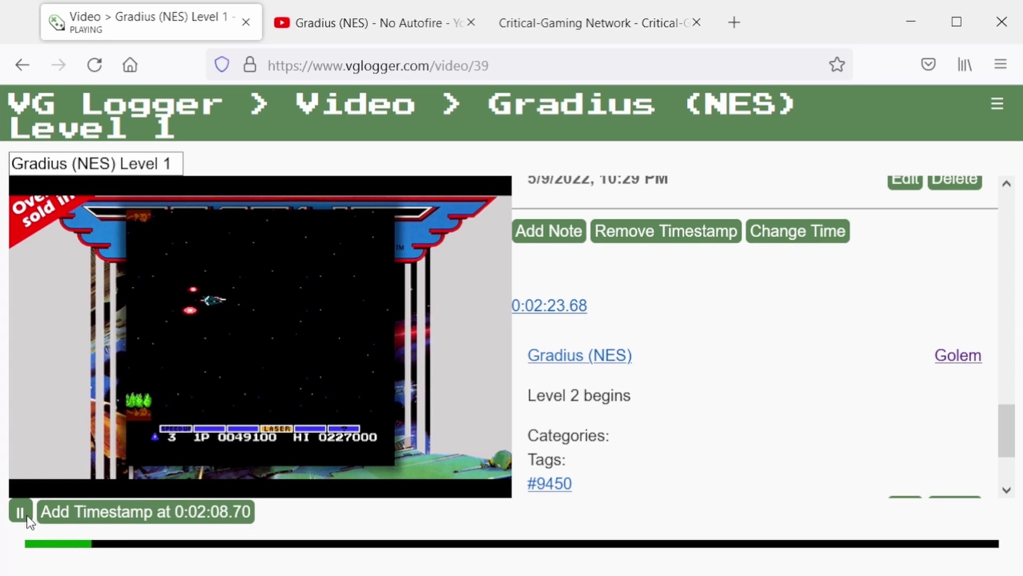
click(20, 513)
click(128, 513)
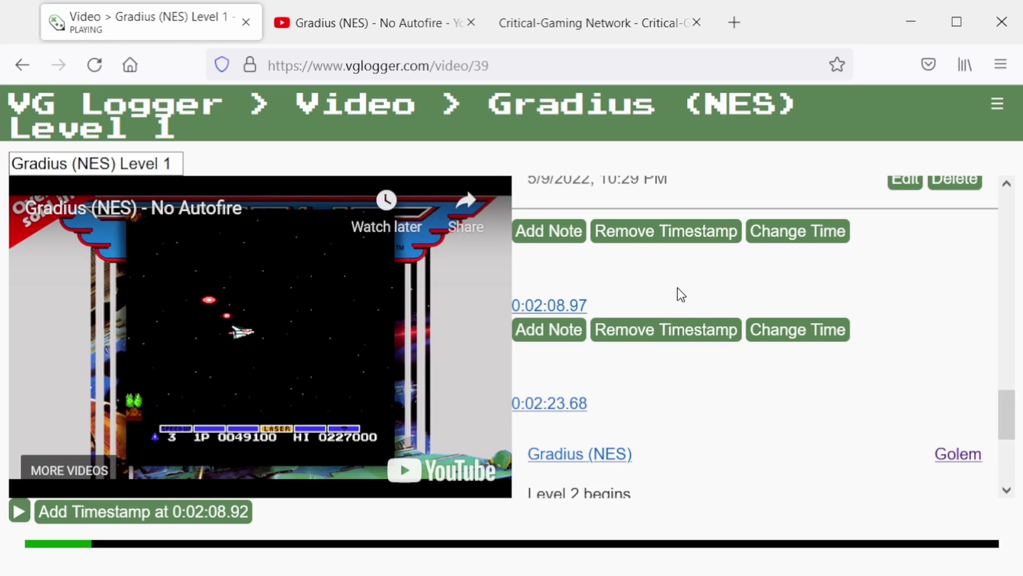
Add a note for Gradius (NES) reading "Big Core" to the 0:02:08.97 timestamp, submit it, and view the saved note.
click(520, 331)
click(529, 189)
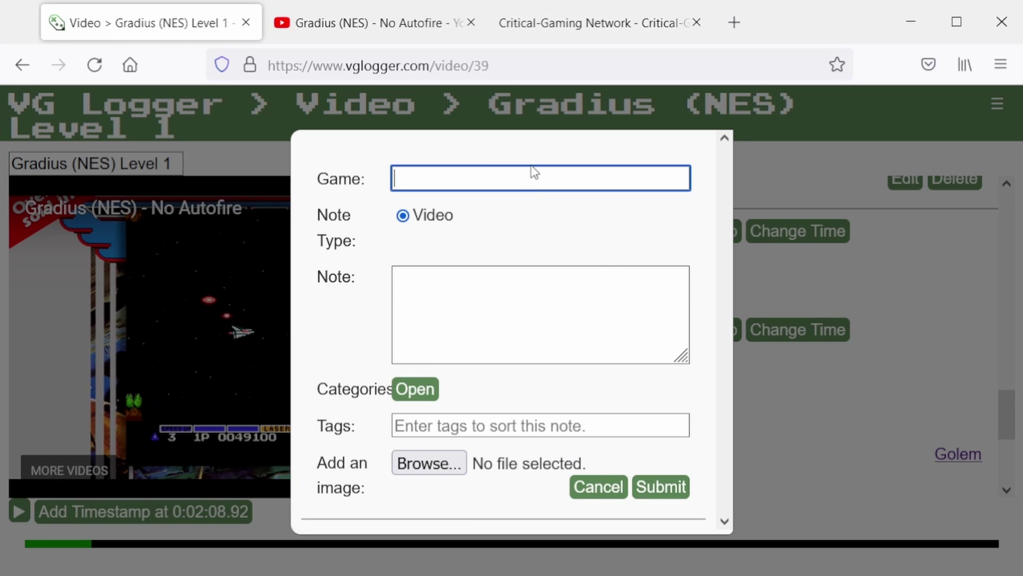
text(Gradius)
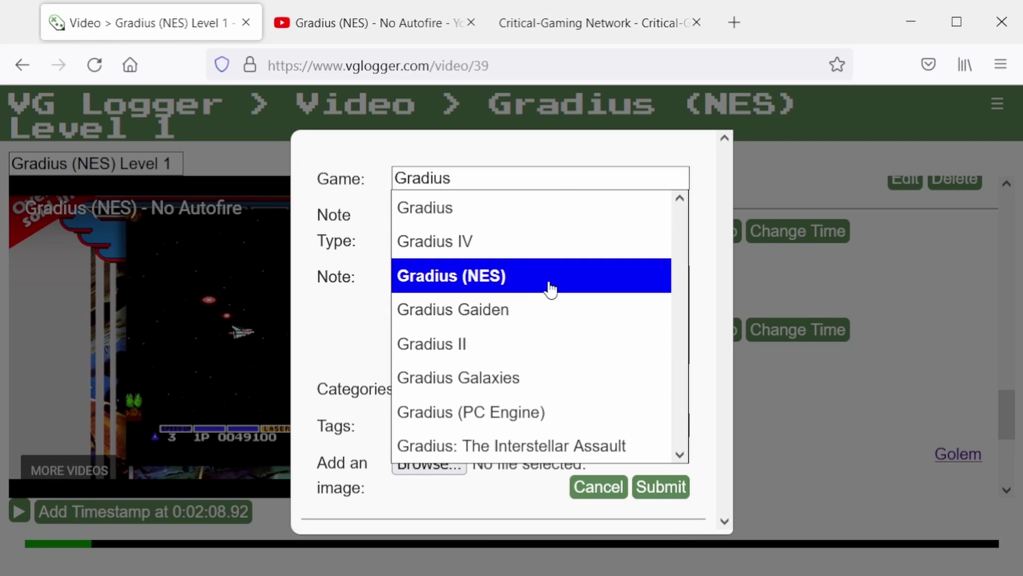
click(551, 289)
click(556, 345)
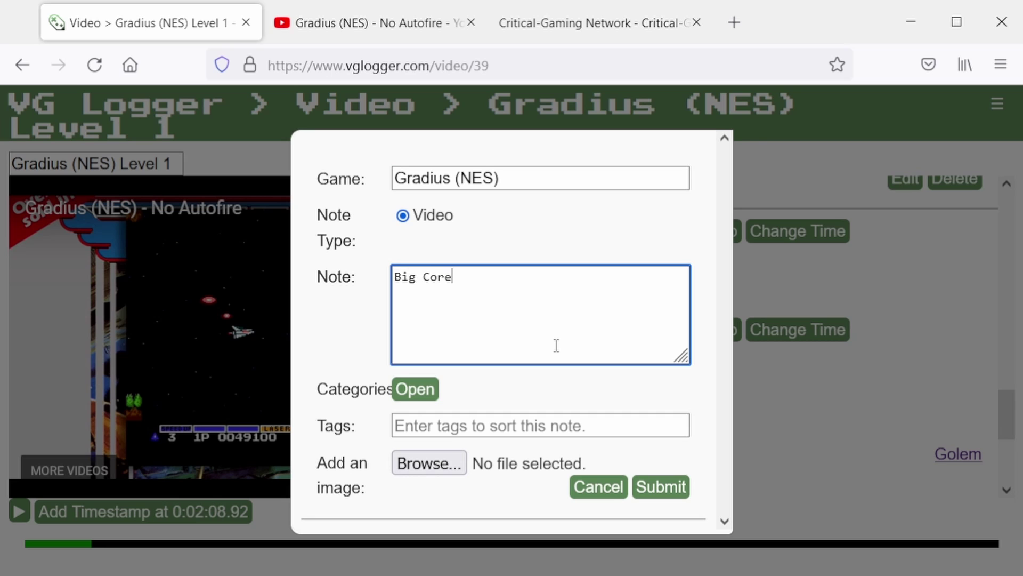
click(664, 492)
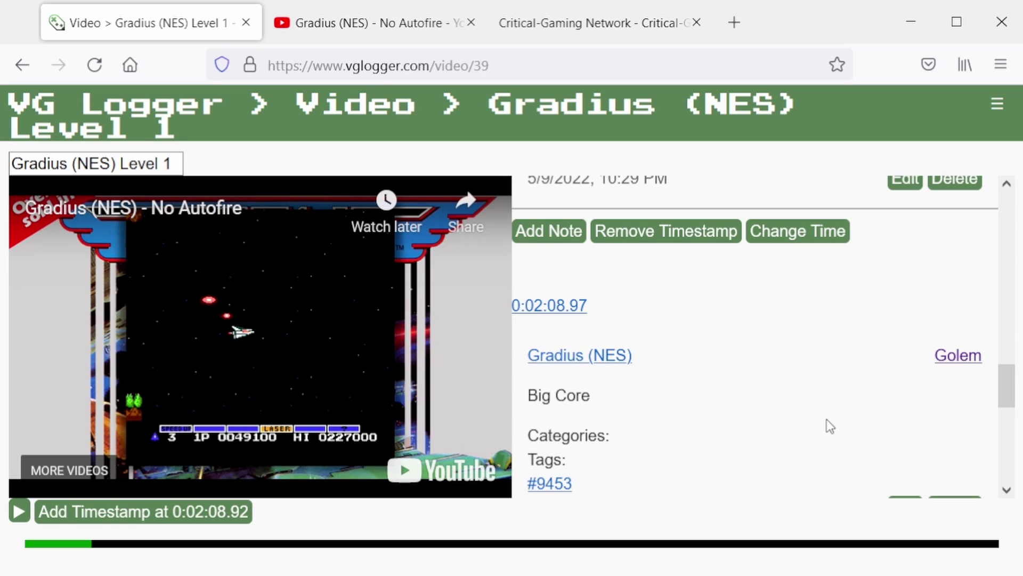
scroll(800, 446, down, 5)
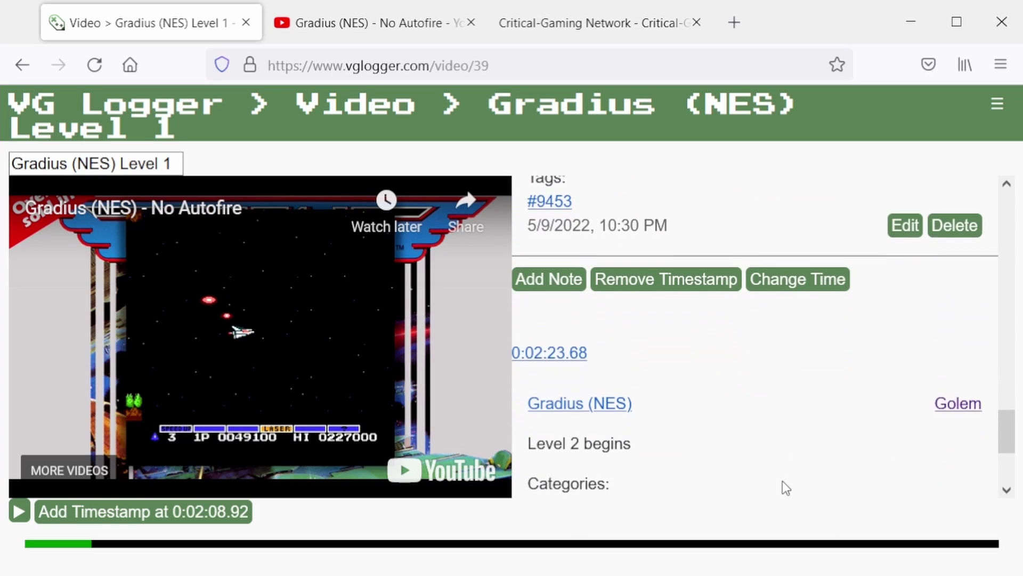
scroll(713, 366, up, 5)
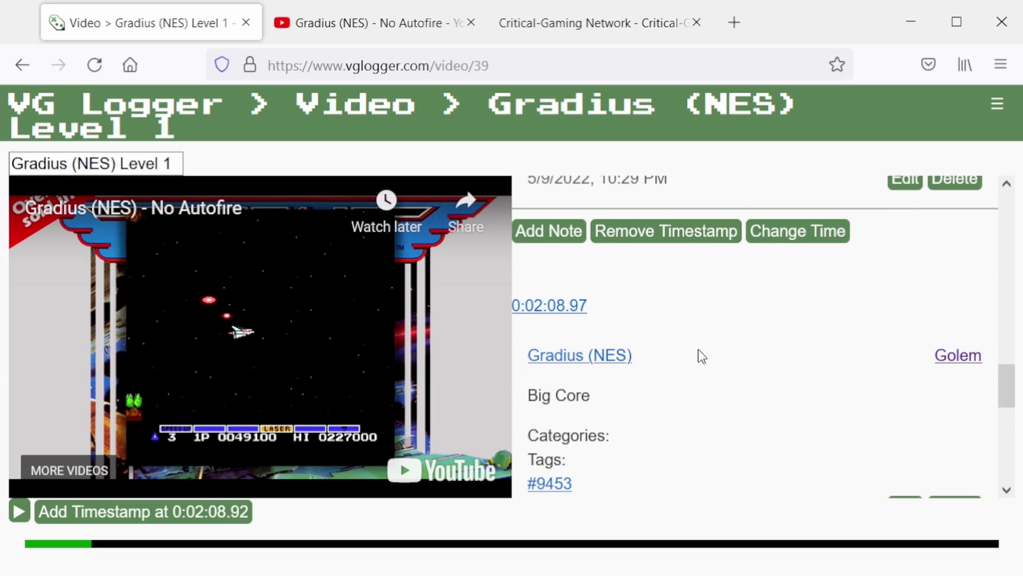
Test the timestamp links by jumping the video to 0:01:39.57 and on to 0:02:08.97, and check the remaining notes.
scroll(698, 355, up, 4)
click(552, 190)
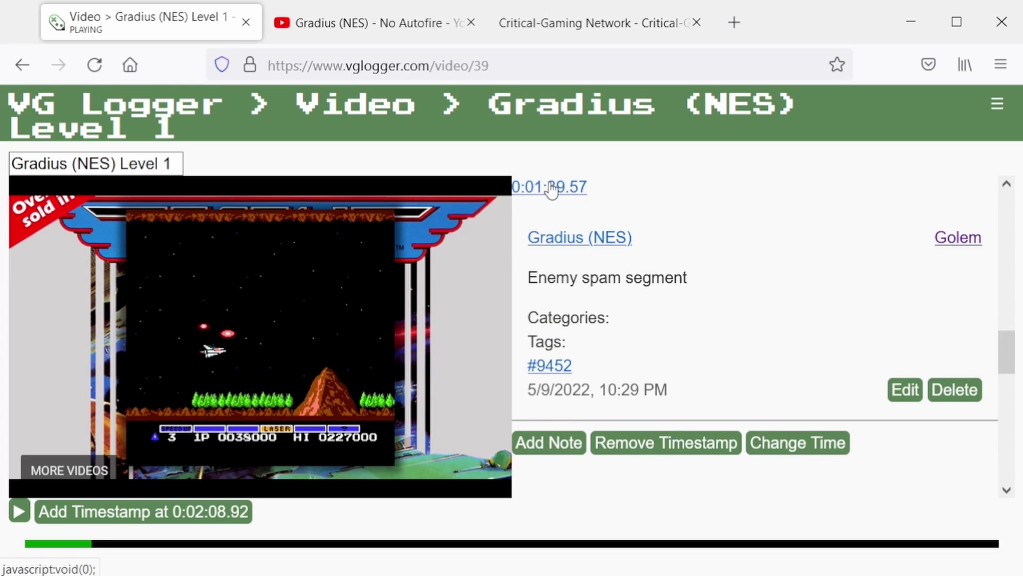
scroll(654, 210, down, 2)
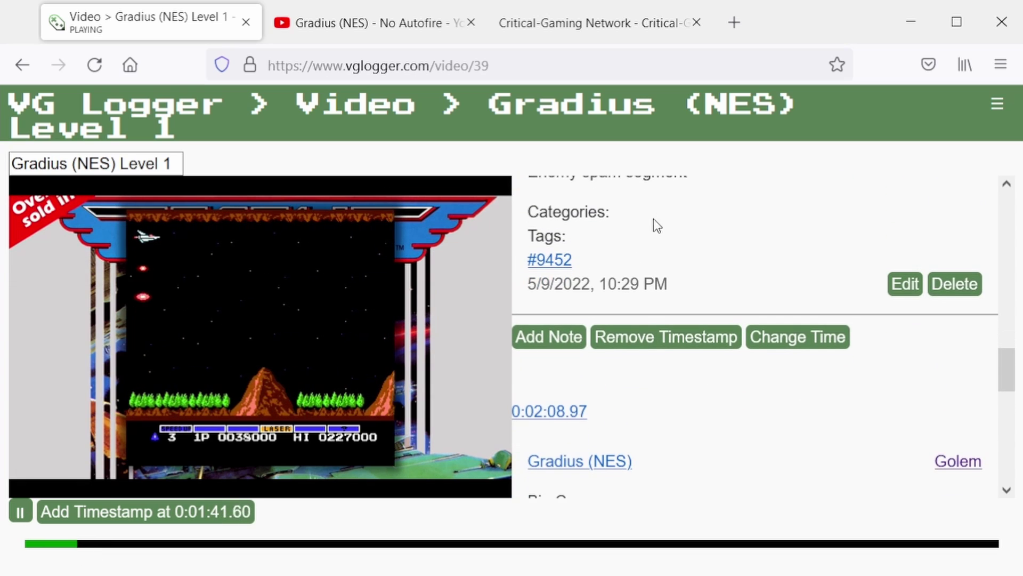
click(567, 412)
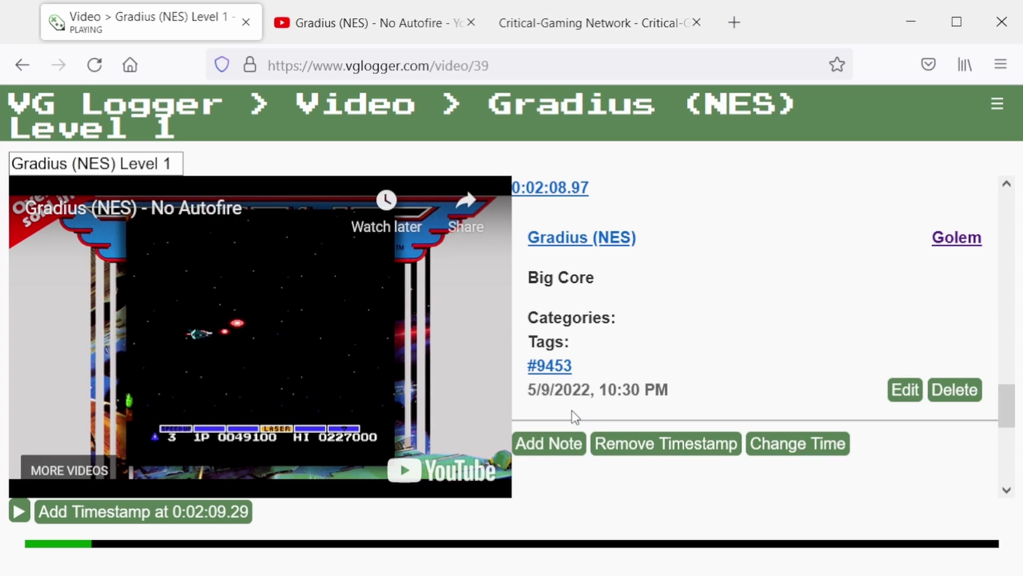
scroll(805, 293, down, 5)
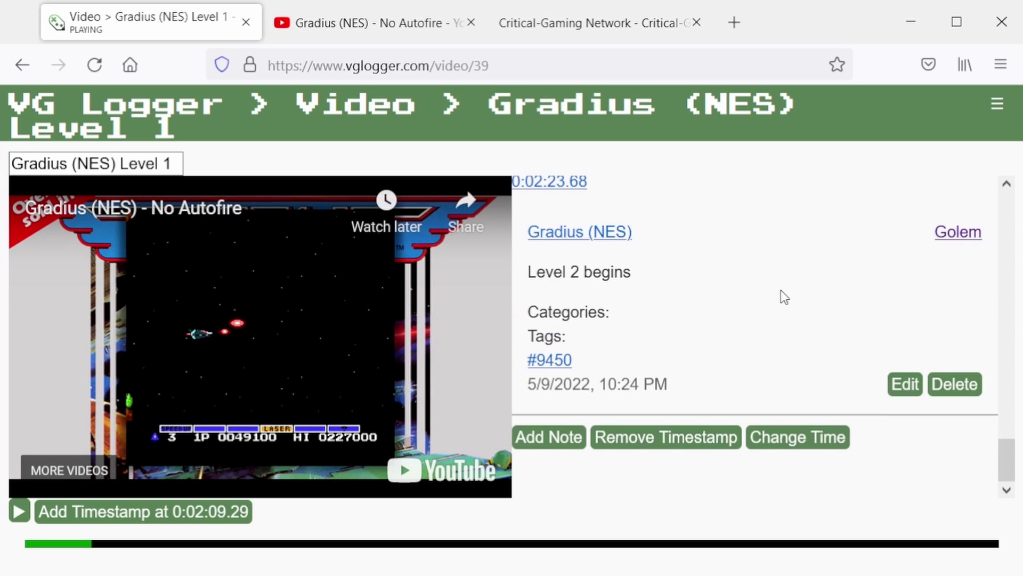
Examine the intro segment note at 0:00:01.40, including its enemy wave list, categories and tags.
scroll(783, 296, up, 15)
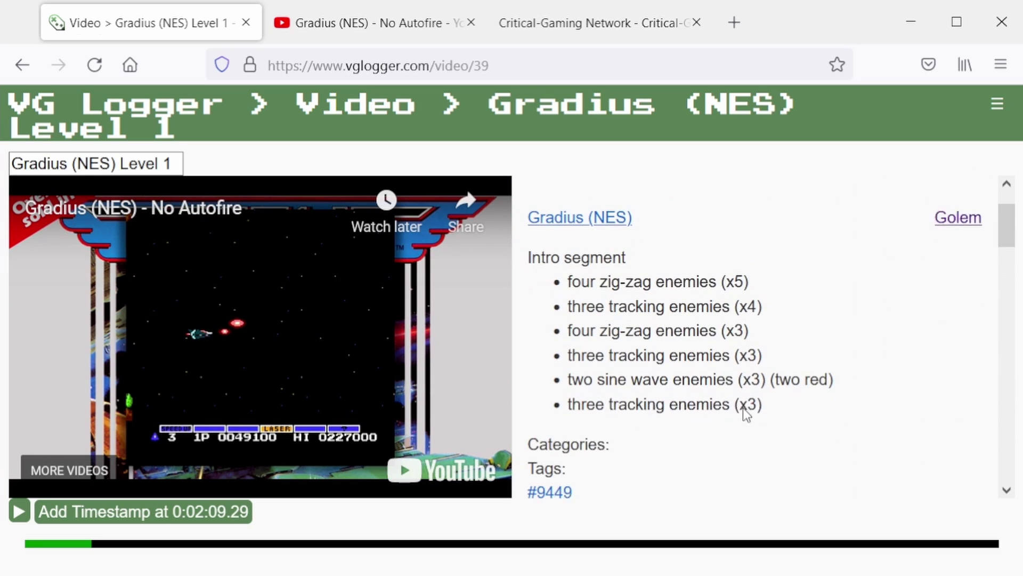
scroll(744, 408, down, 1)
drag(824, 378, 532, 222)
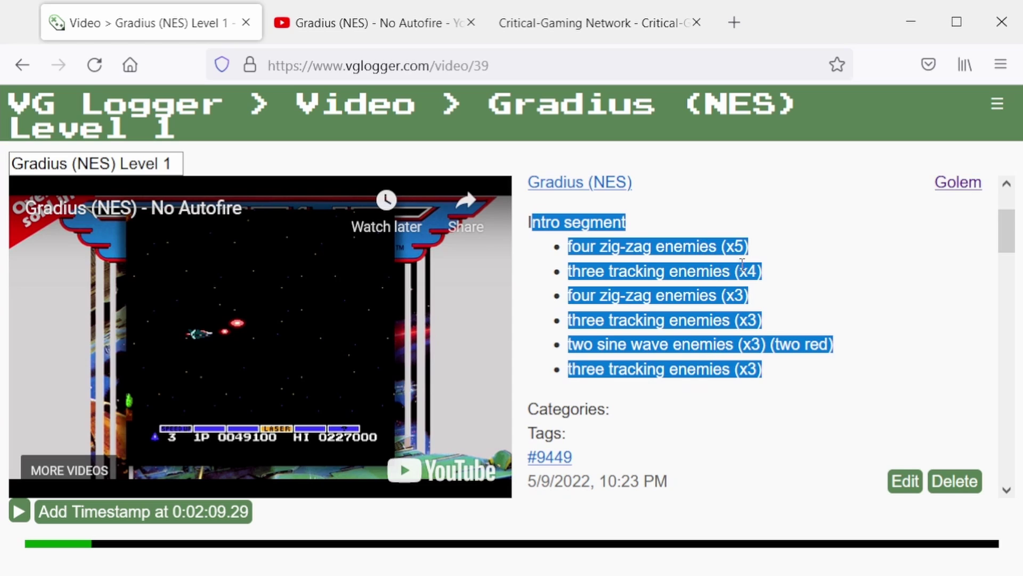
click(743, 263)
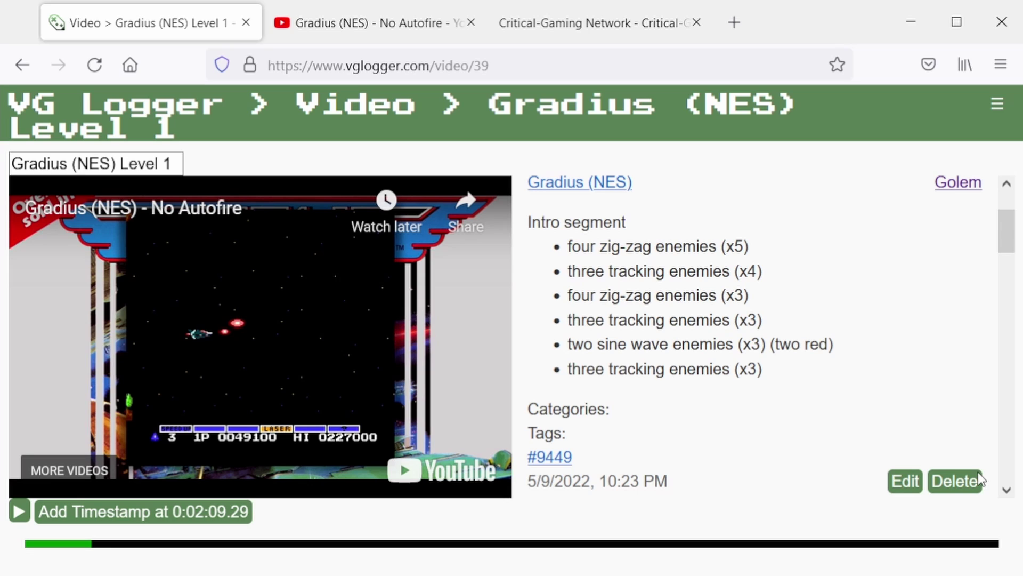
scroll(979, 480, up, 2)
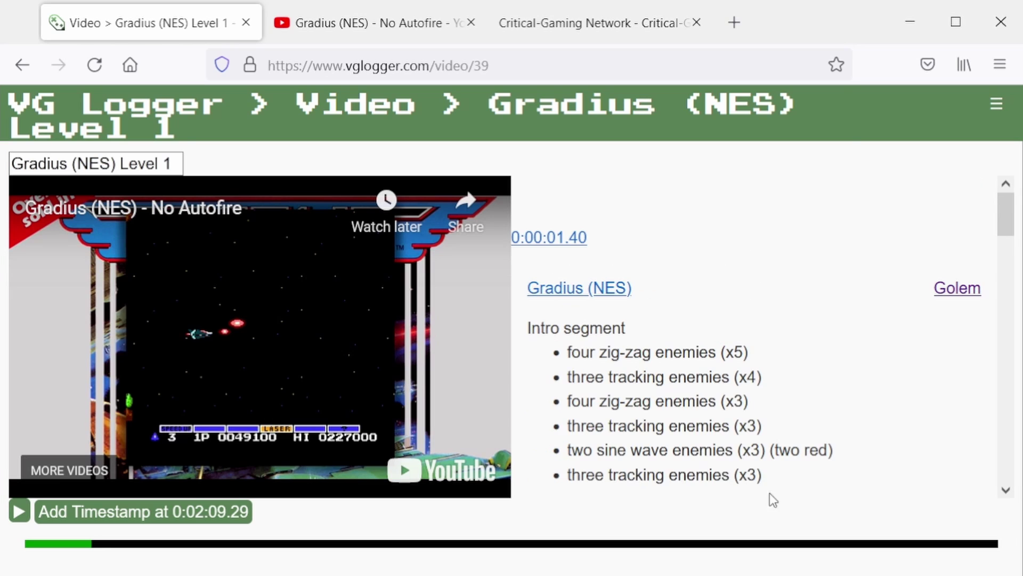
scroll(759, 281, down, 8)
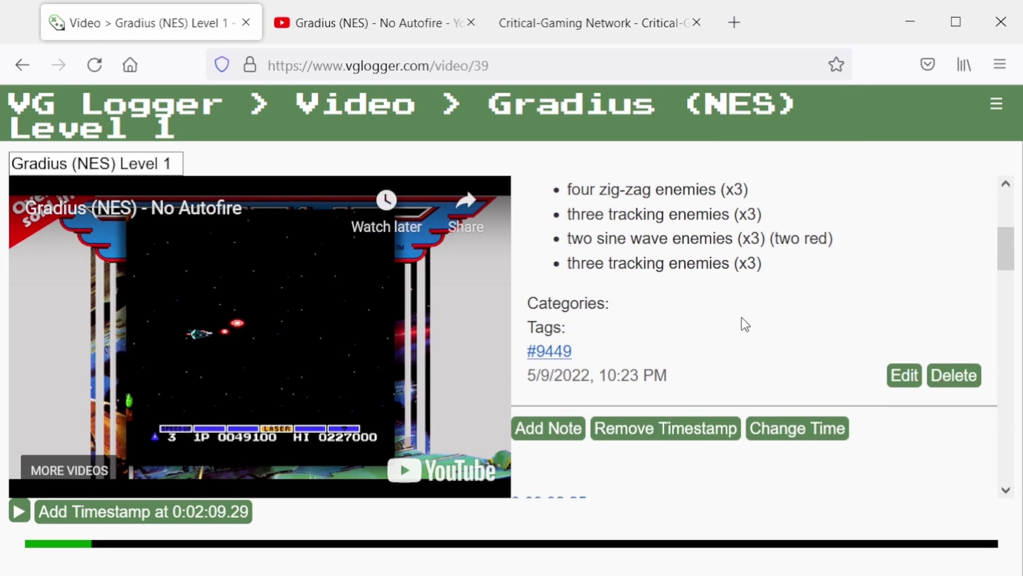
scroll(722, 342, up, 6)
scroll(702, 349, up, 2)
scroll(662, 353, down, 4)
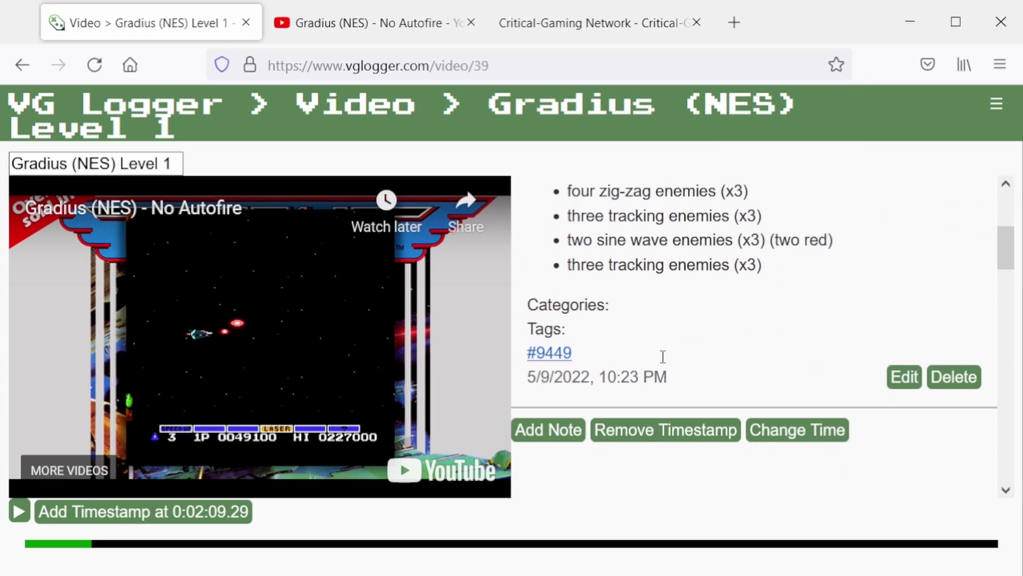
Open the intro segment note for editing and add the tag "Level 1".
click(911, 385)
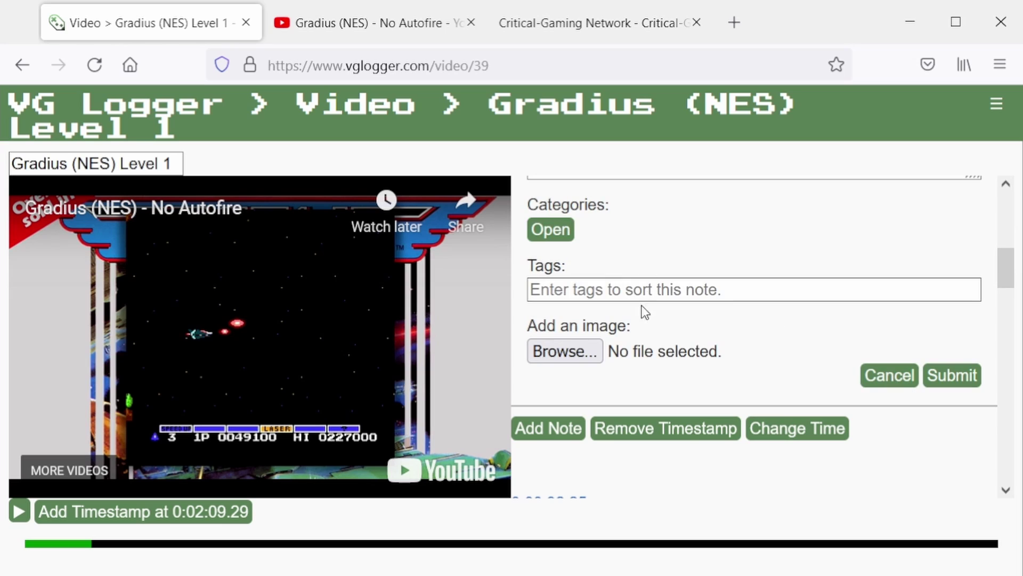
click(648, 288)
scroll(647, 288, up, 2)
text(Le)
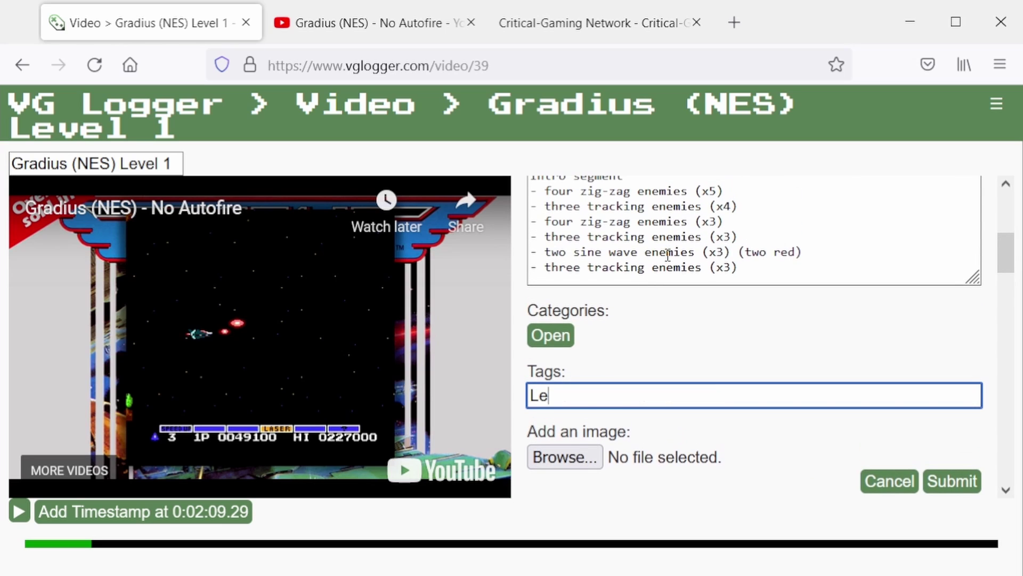
text(vel 1,)
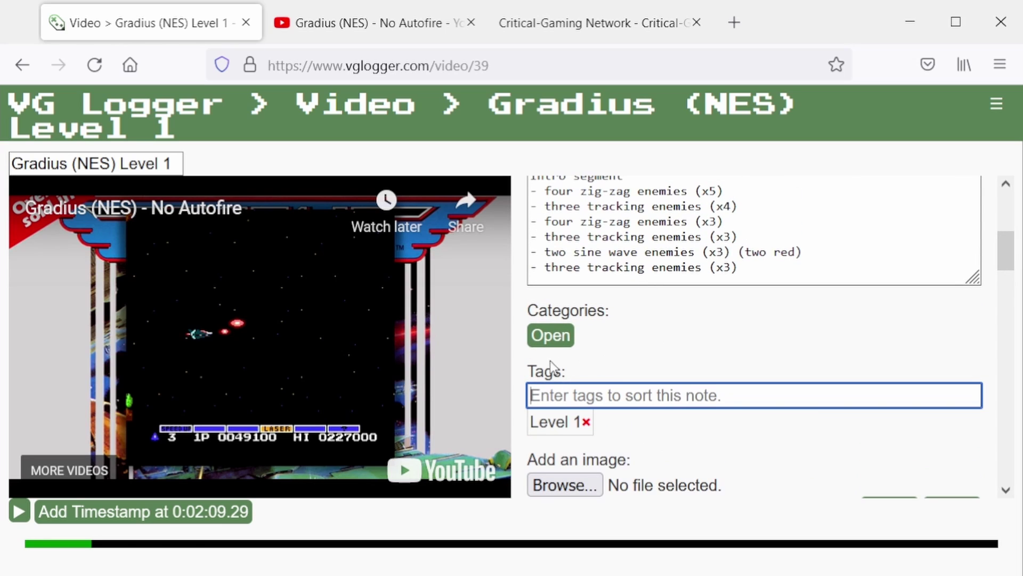
Assign the Level Design category to the intro segment note, submit the edit, and view the saved note.
click(541, 334)
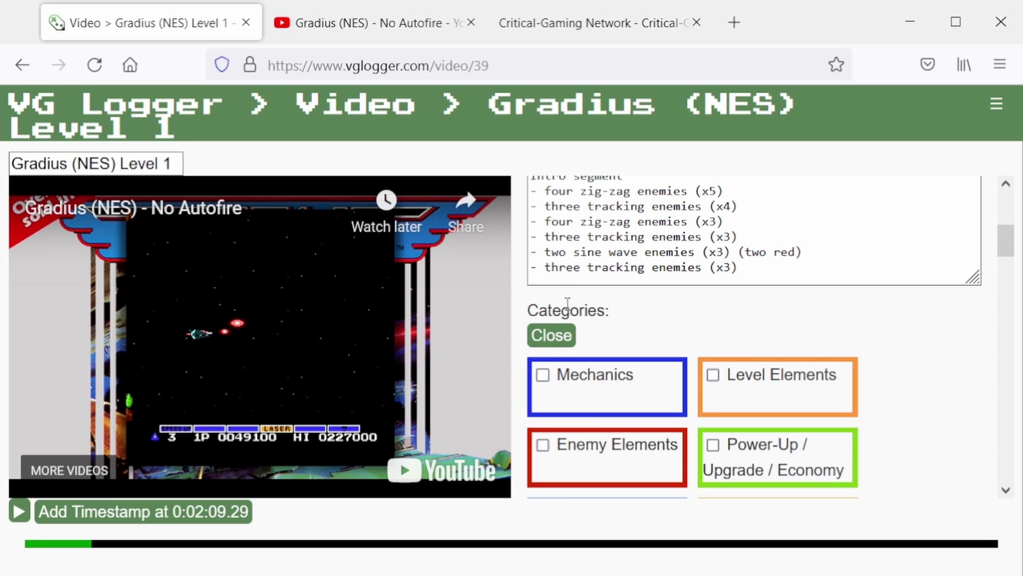
scroll(739, 304, down, 4)
click(759, 327)
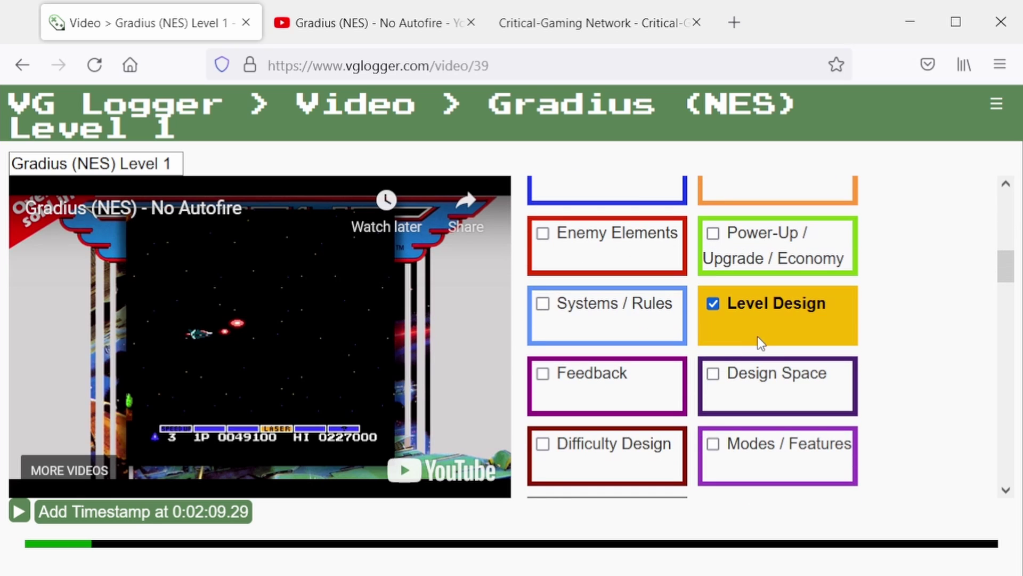
scroll(757, 336, up, 4)
click(569, 346)
scroll(936, 366, down, 2)
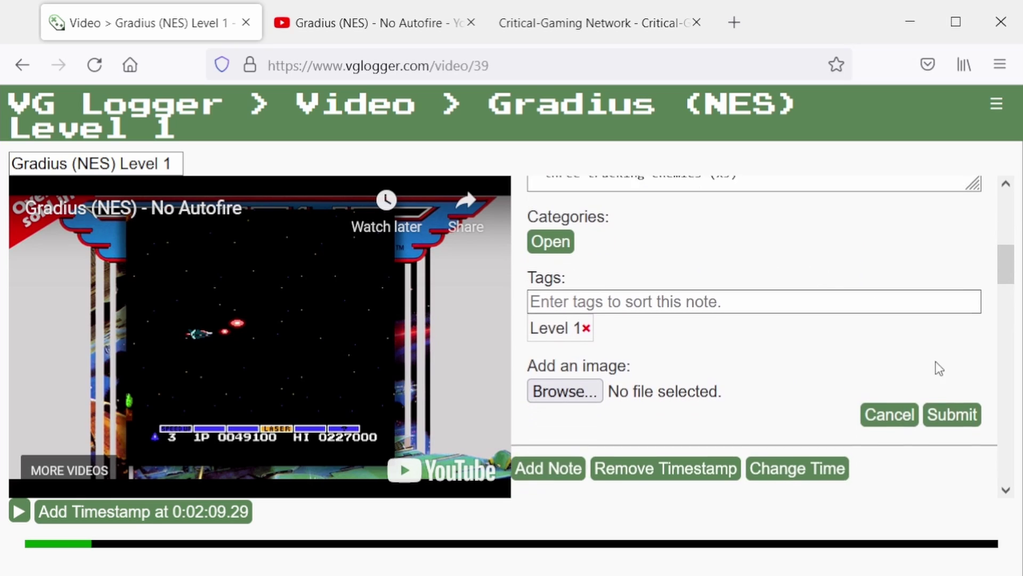
click(961, 407)
scroll(660, 398, up, 2)
scroll(660, 391, up, 2)
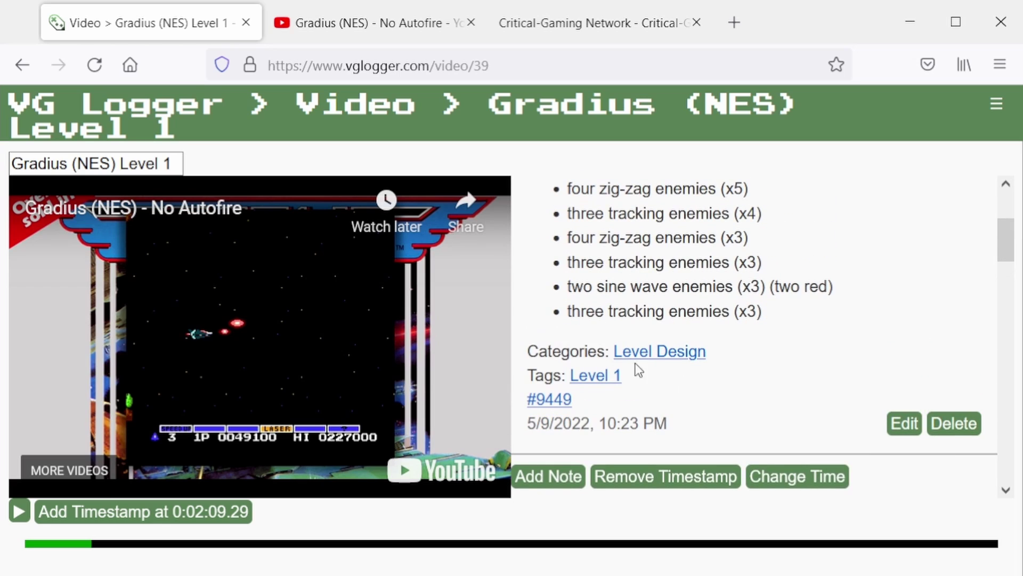
Go to the home page, search the notes for the game "Gradius (NES)", and browse the results to the intro segment note.
click(661, 354)
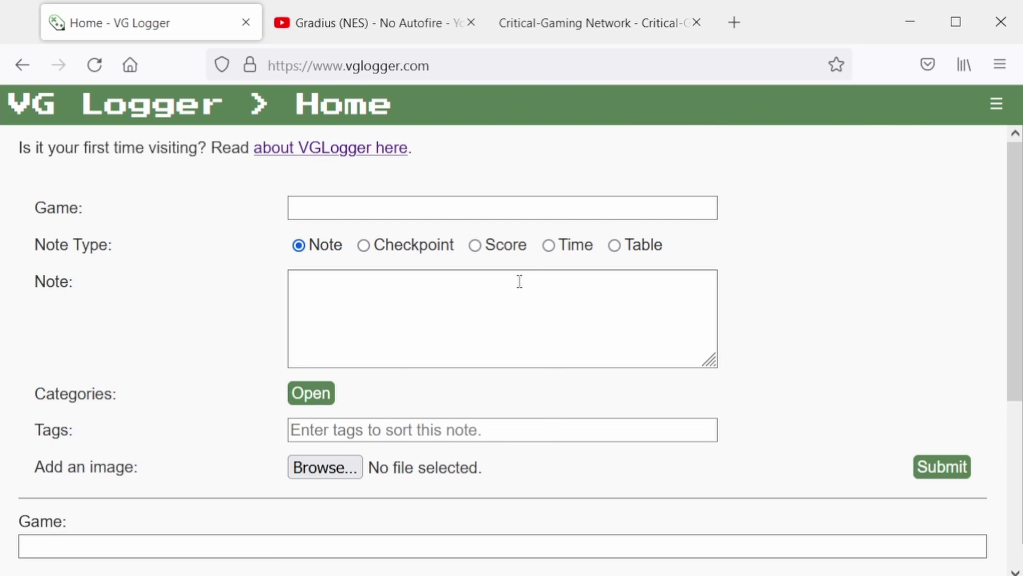
scroll(368, 259, down, 5)
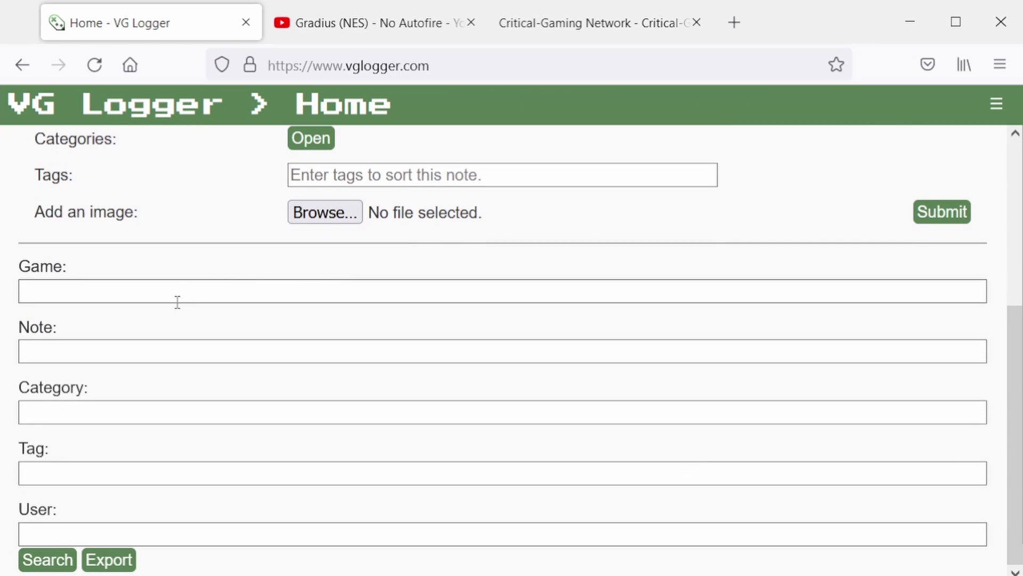
click(177, 298)
text(G)
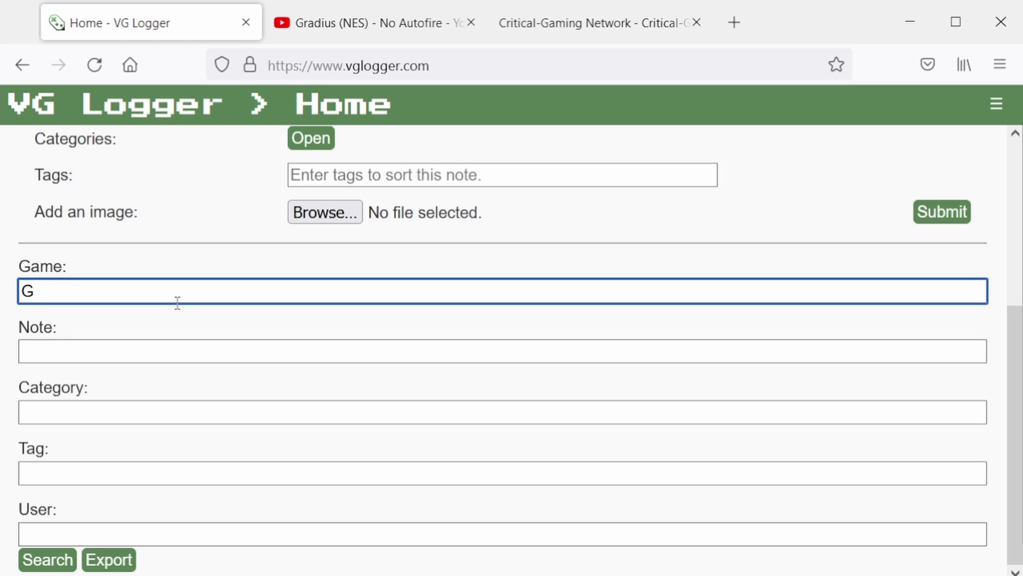
text(radius (N)
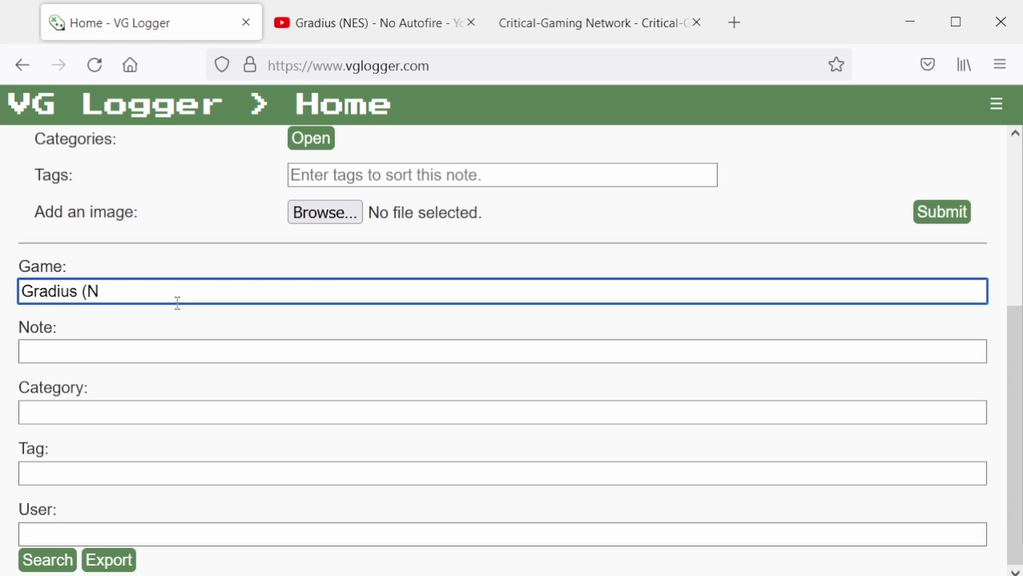
text(ES))
key(Return)
scroll(176, 295, down, 6)
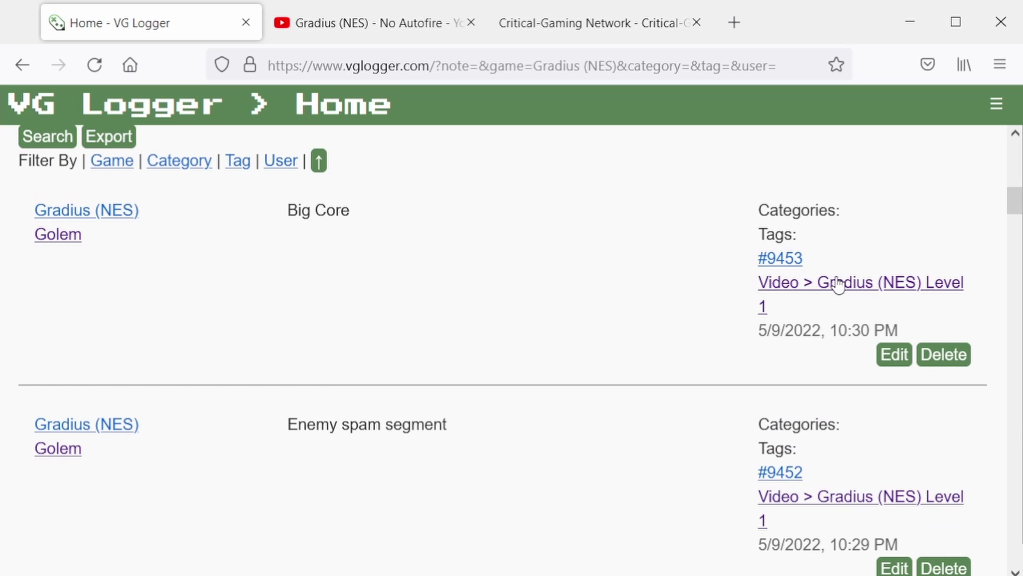
scroll(810, 355, down, 2)
scroll(815, 469, down, 12)
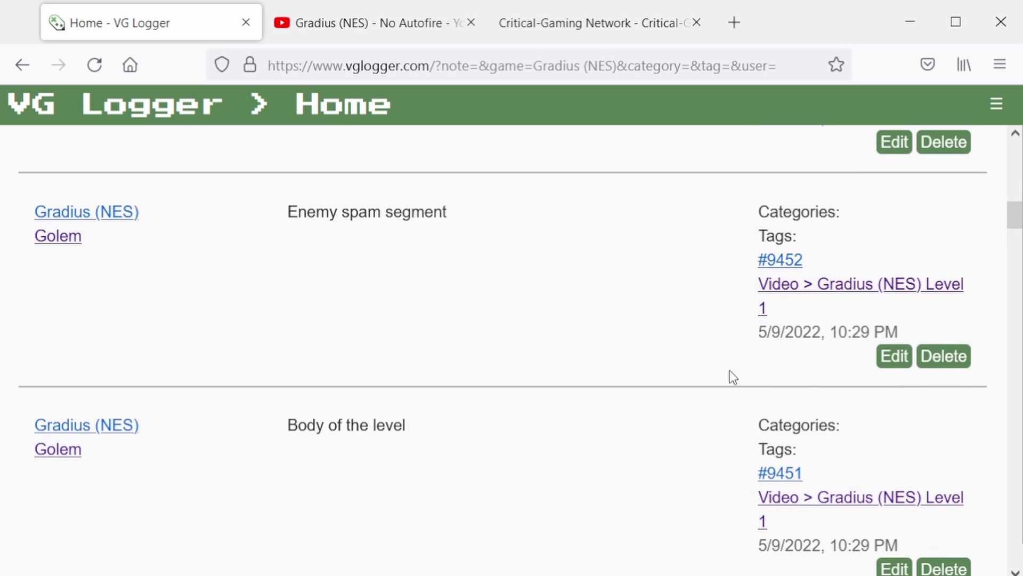
scroll(677, 340, up, 2)
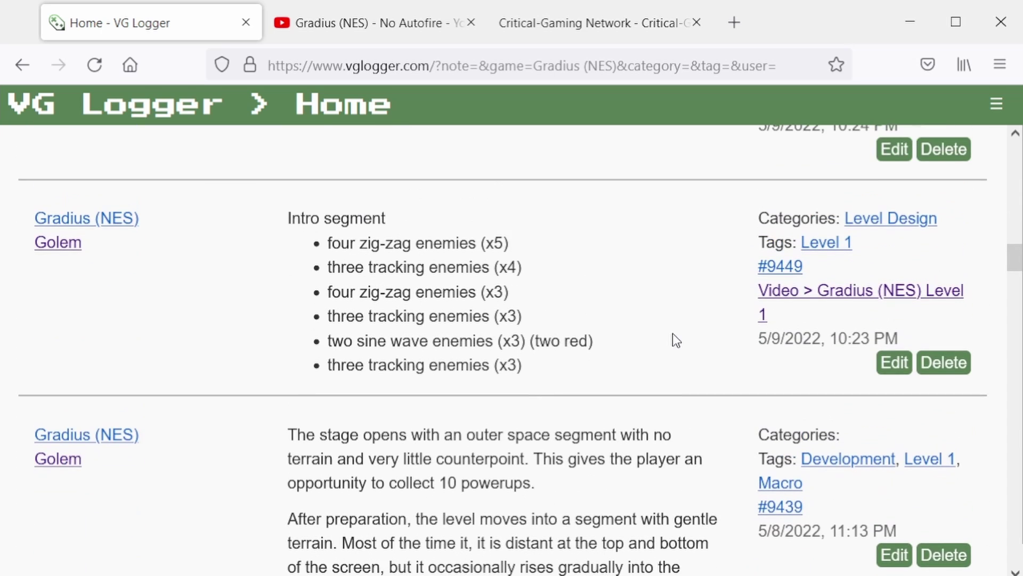
Read through the older Gradius (NES) notes in the search results, from the stage overview note to the speed-up and difficulty notes.
scroll(662, 341, down, 4)
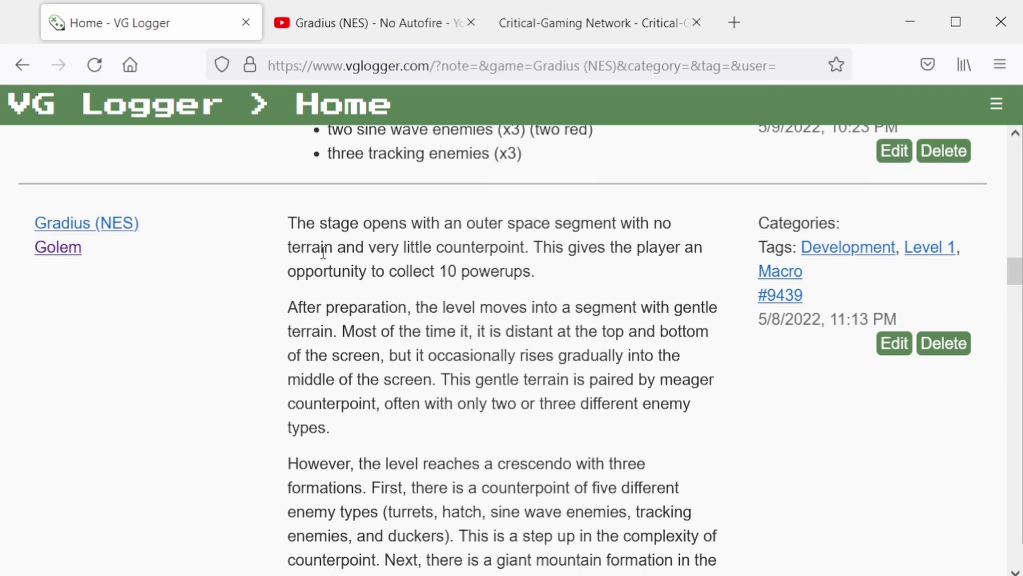
drag(465, 308, 716, 560)
click(555, 339)
scroll(378, 330, down, 15)
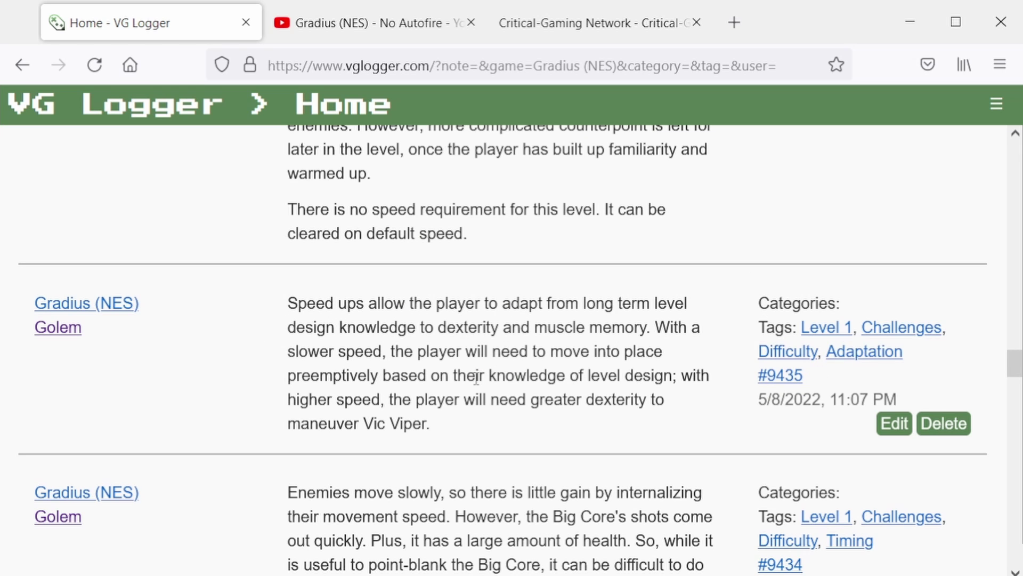
Return to the intro segment note, open its linked Gradius (NES) Level 1 video, pause playback, and view the timestamped note.
drag(1014, 356, 1014, 196)
click(915, 320)
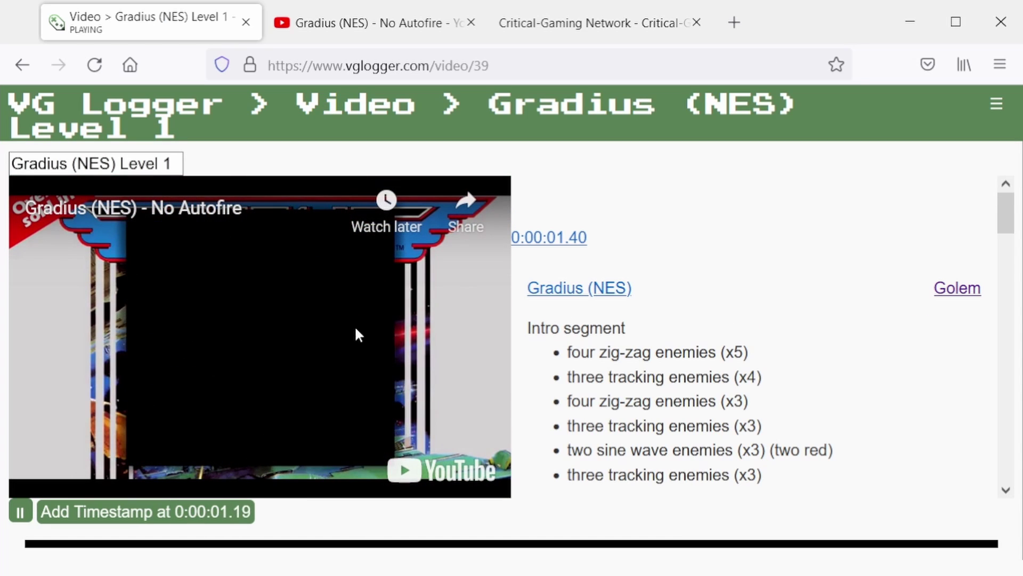
click(88, 338)
click(88, 338)
click(119, 308)
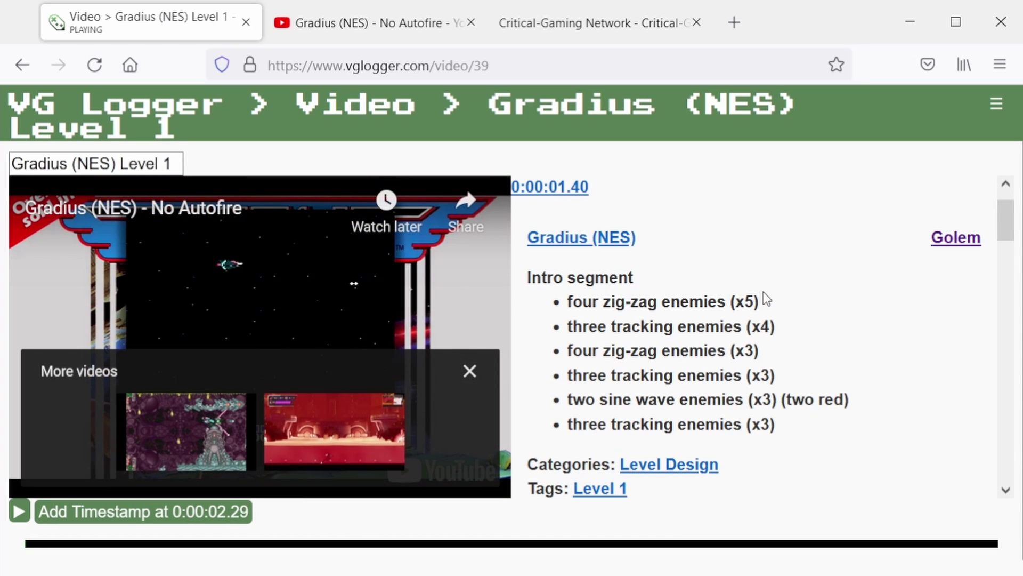
scroll(767, 301, down, 4)
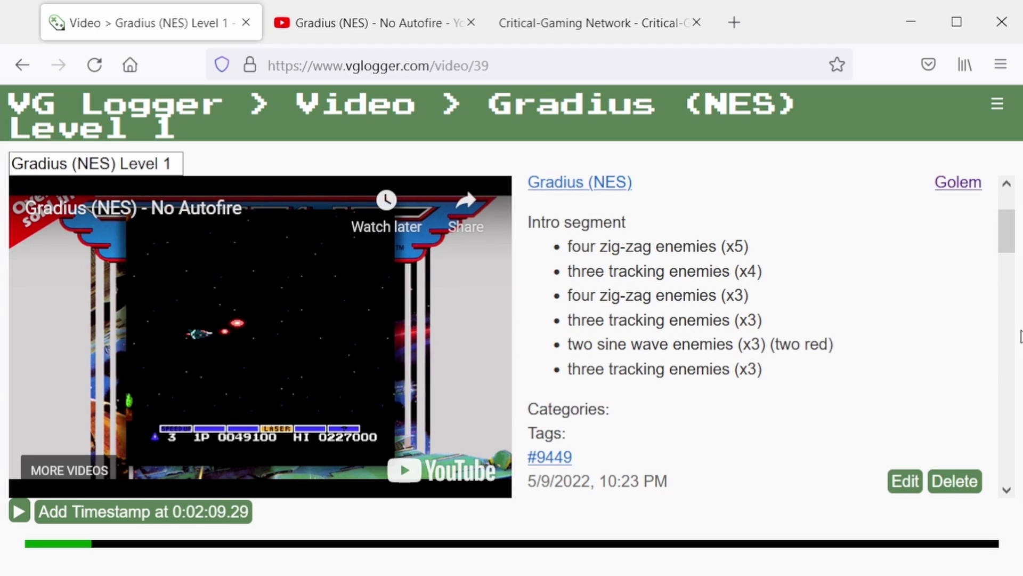
Narrow the browser window to less than half its width and examine the video's timestamped notes in the compact layout.
drag(1018, 326, 409, 337)
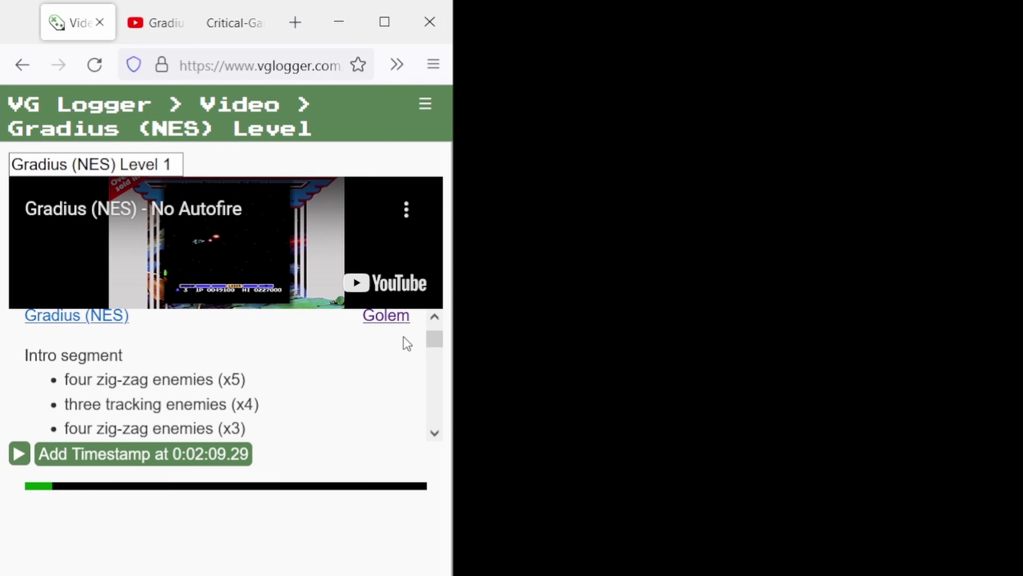
scroll(309, 366, up, 2)
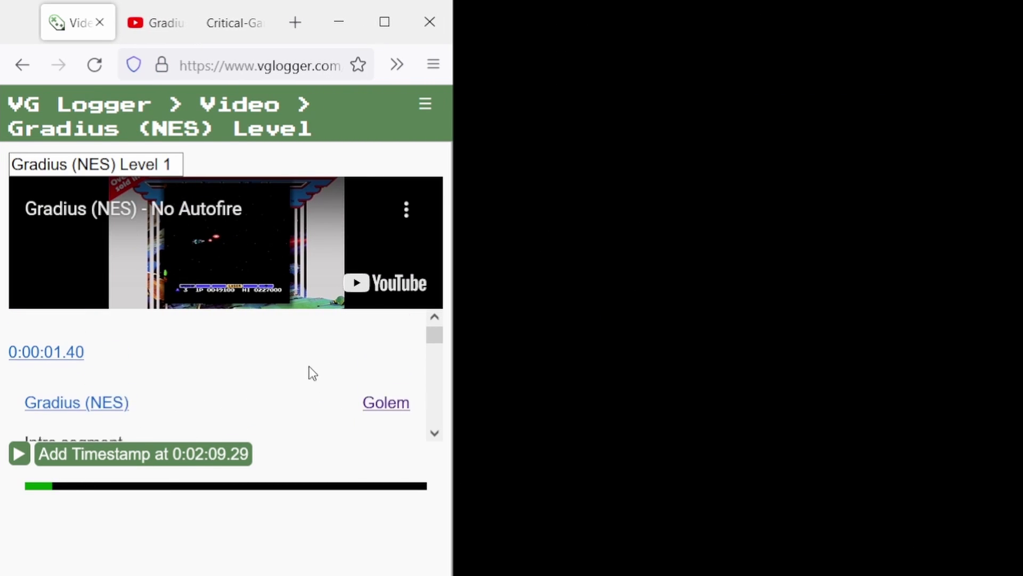
scroll(302, 355, down, 4)
scroll(302, 355, down, 5)
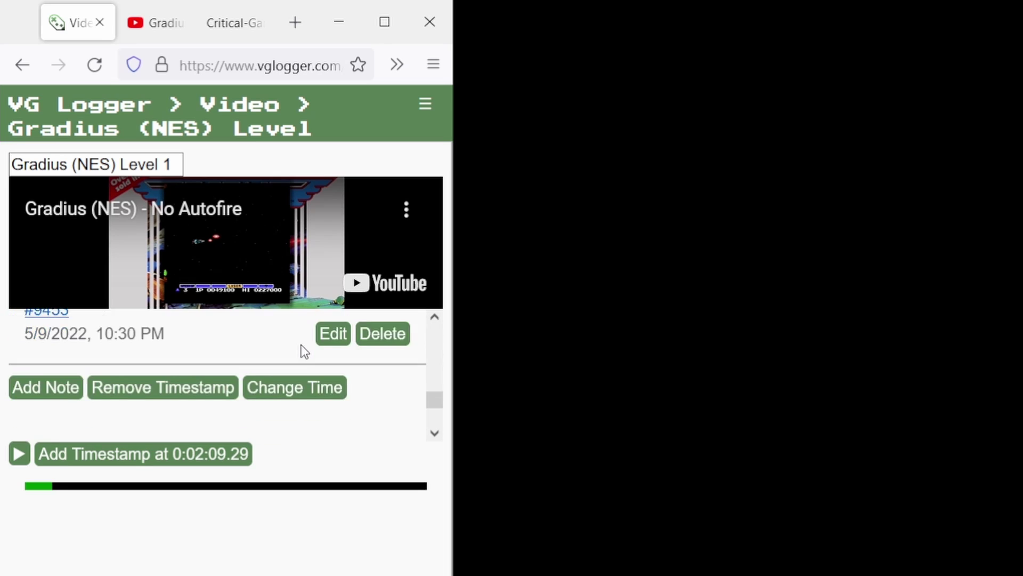
scroll(293, 343, up, 2)
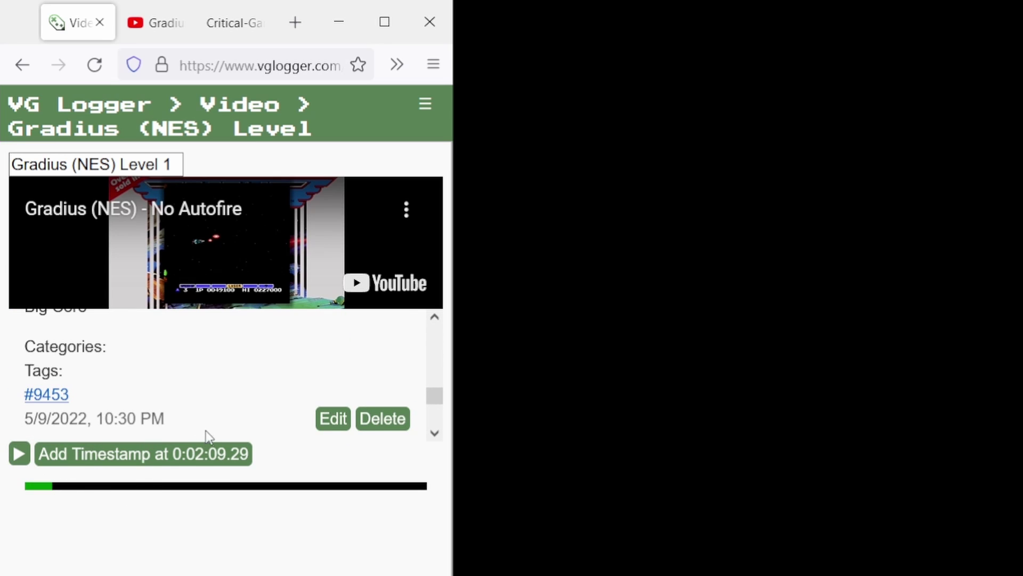
scroll(182, 411, up, 6)
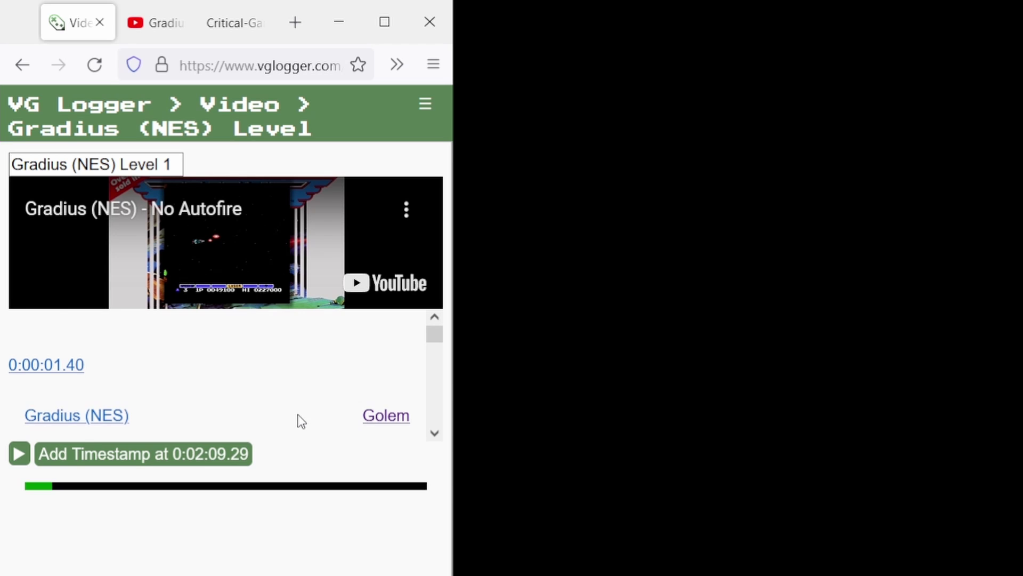
scroll(297, 420, down, 3)
scroll(274, 399, up, 3)
scroll(251, 373, down, 2)
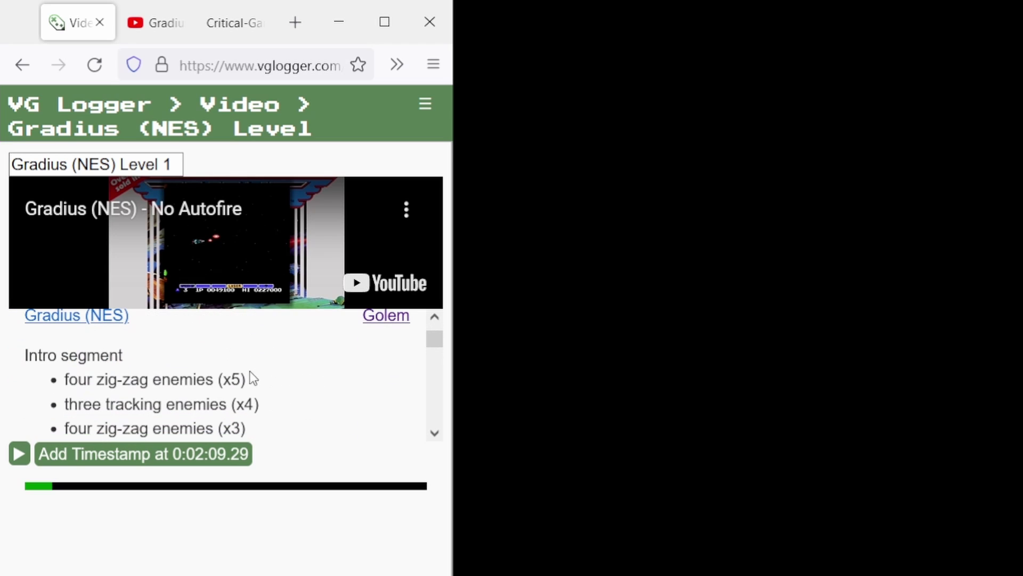